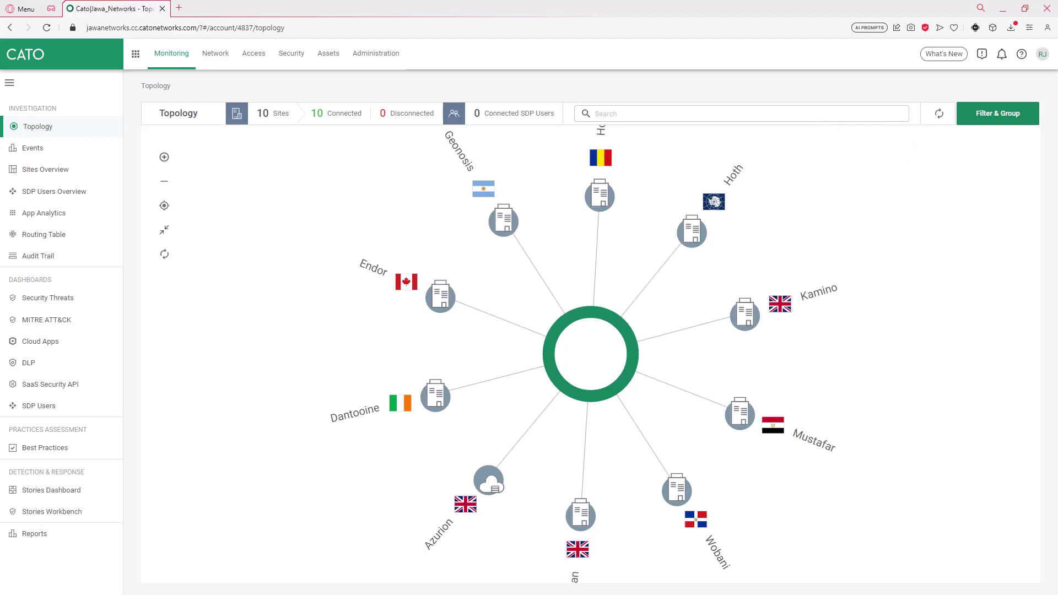
Move the Cato Client window across the screen, out of the way
{"action": "left_click_drag", "start_coordinate": [947, 181], "coordinate": [719, 118]}
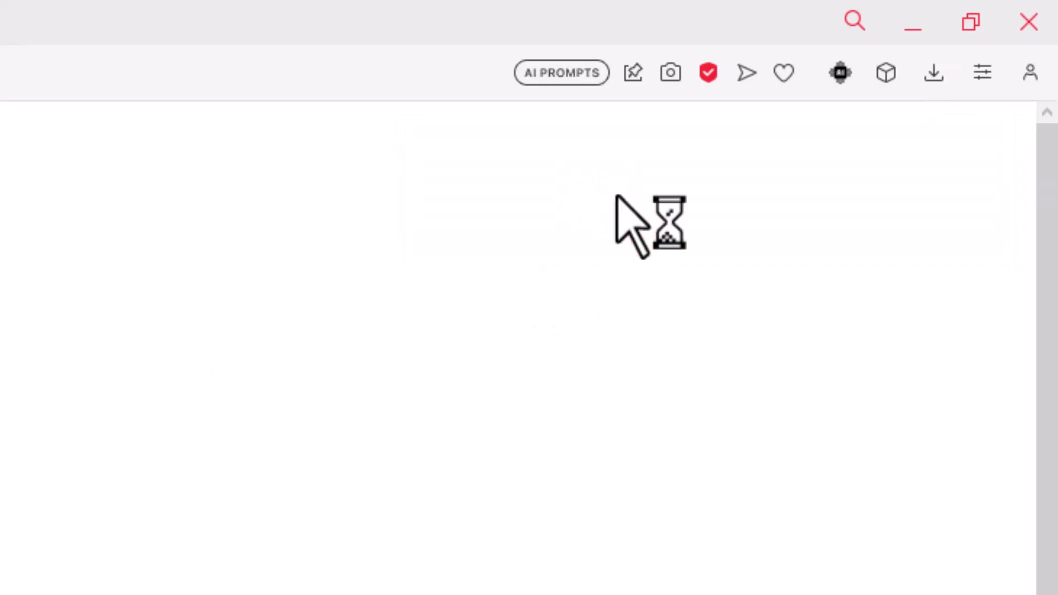
Close the rbicheck-sync notes window and confirm 'I am a human' on the RBI Check page
{"action": "left_click_drag", "start_coordinate": [1020, 235], "coordinate": [520, 80]}
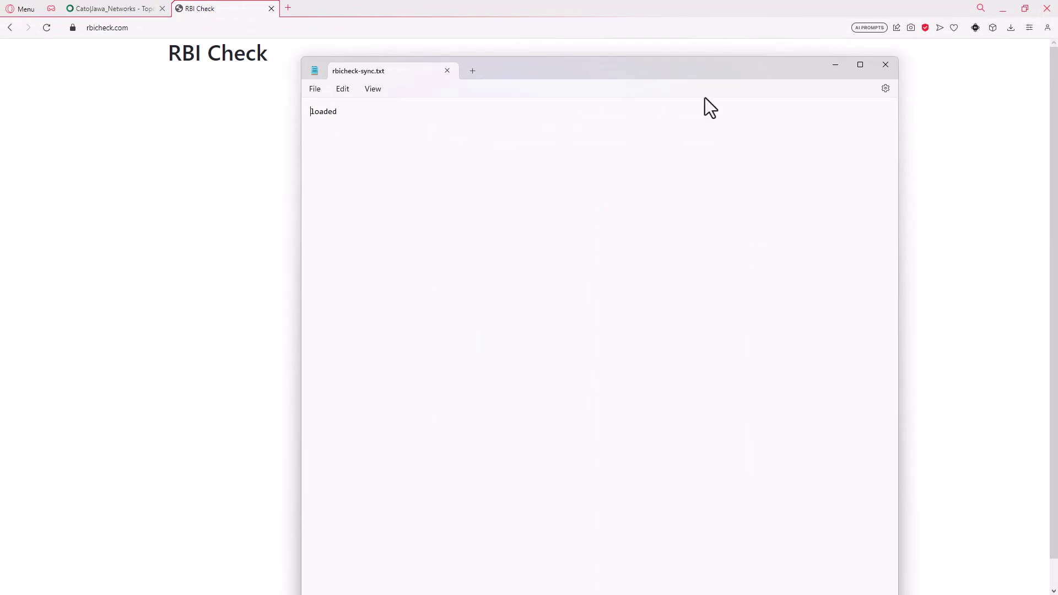
{"action": "left_click", "coordinate": [882, 65]}
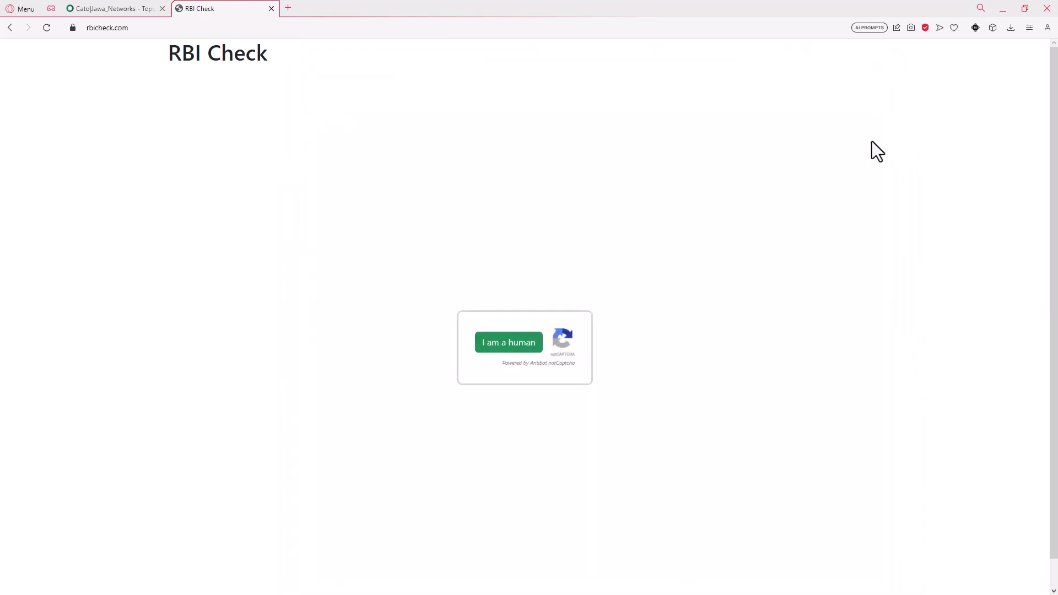
{"action": "left_click", "coordinate": [509, 347]}
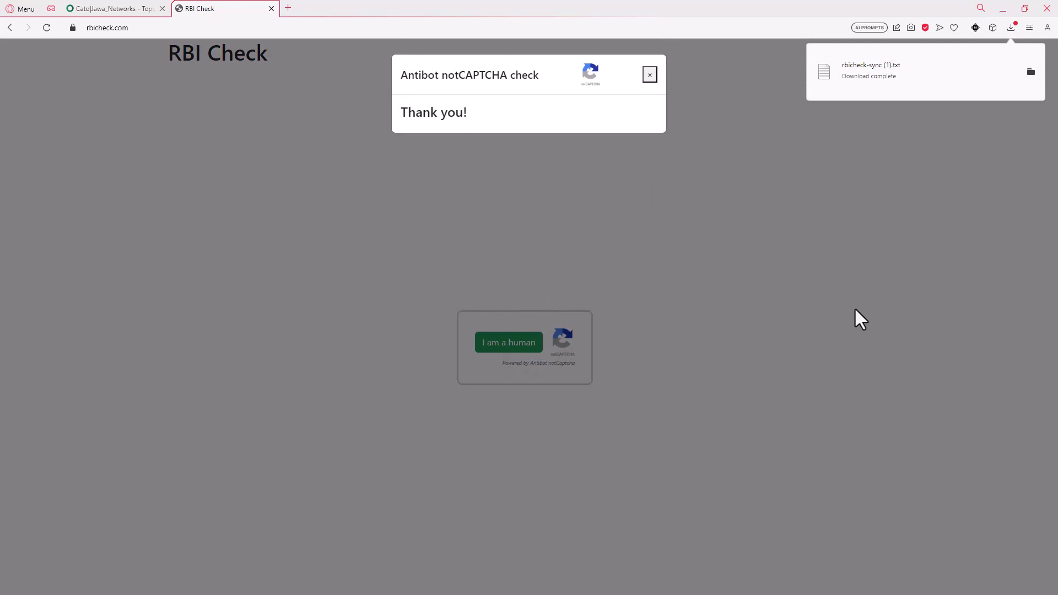
Dismiss the thank-you notice, close the RBI Check tab, and open Security > TLS Inspection
{"action": "left_click", "coordinate": [800, 262]}
{"action": "left_click", "coordinate": [271, 9]}
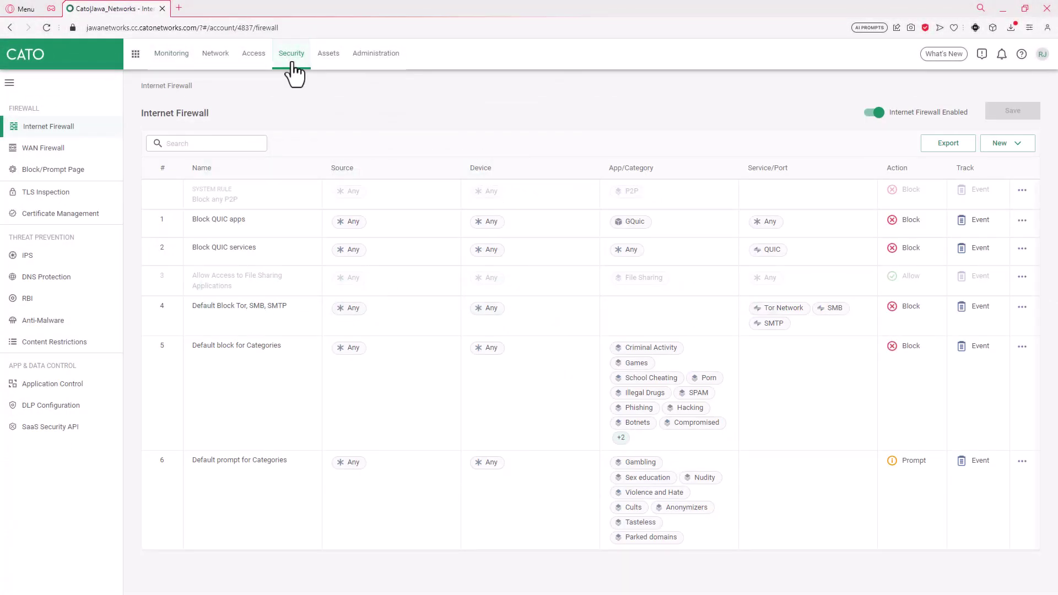
{"action": "left_click", "coordinate": [48, 198]}
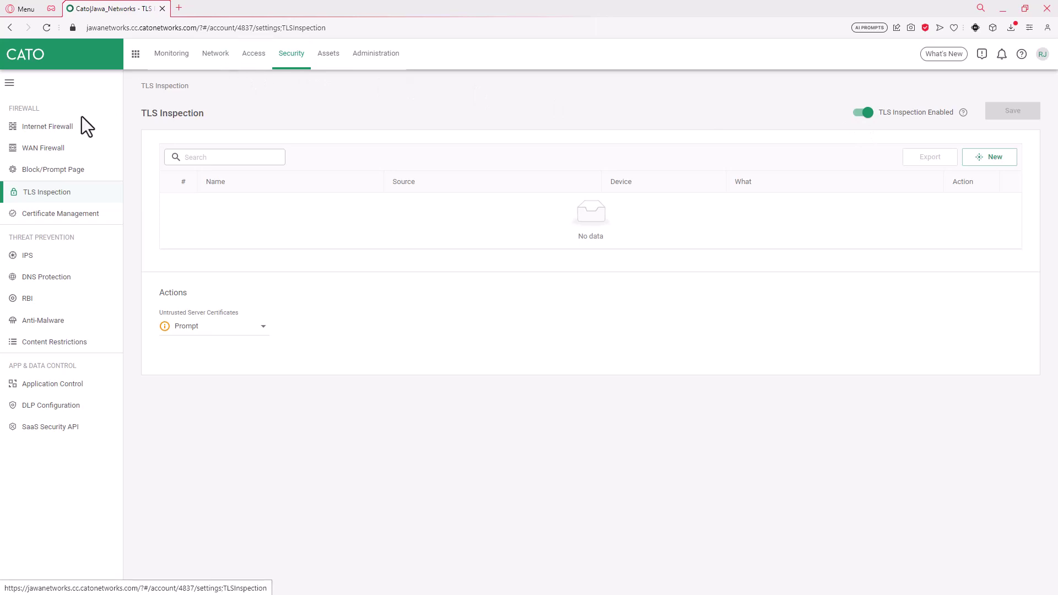
Open the Internet Firewall page from the Security sidebar
{"action": "left_click", "coordinate": [67, 127]}
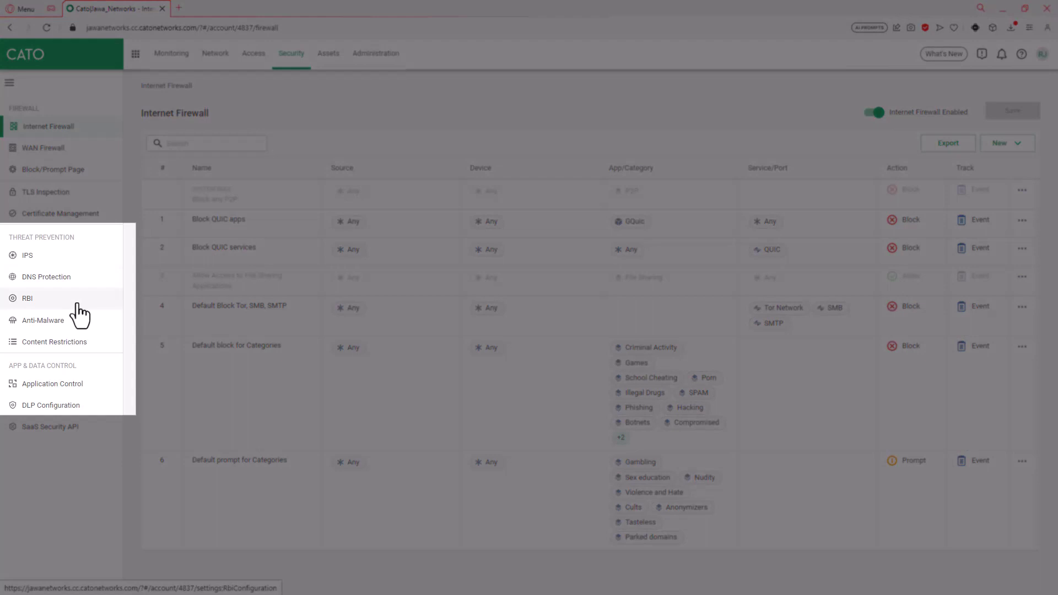
Enable RBI on the RBI settings page, keeping Fallback Action set to Block
{"action": "left_click", "coordinate": [78, 303]}
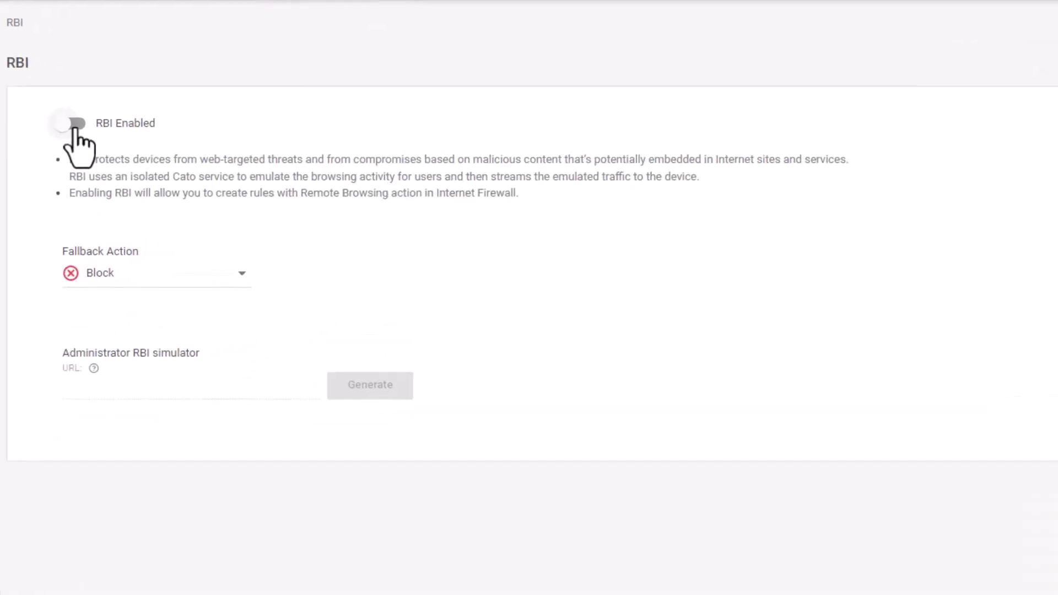
{"action": "left_click", "coordinate": [75, 124]}
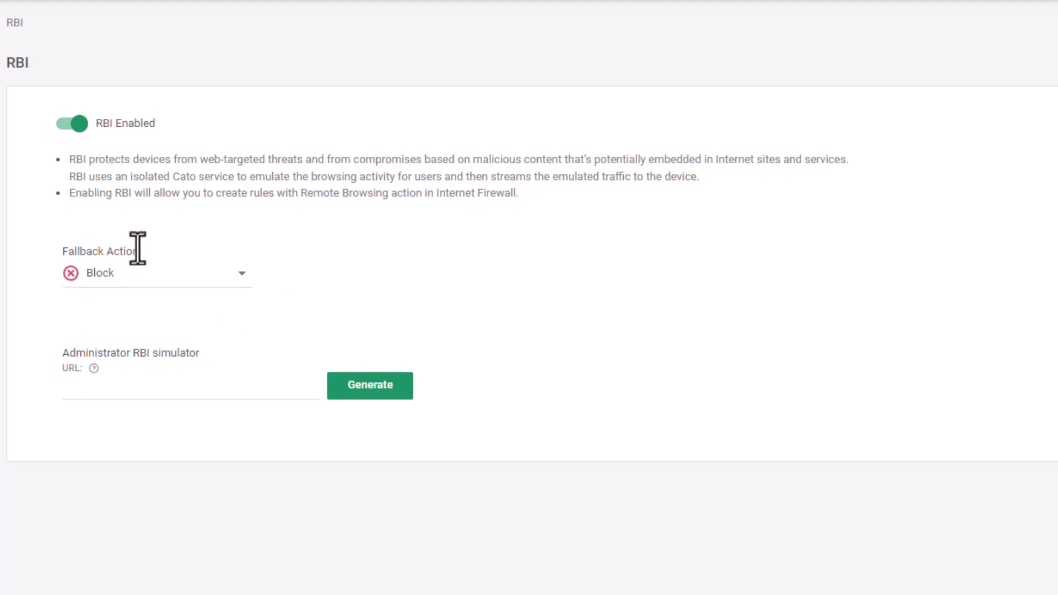
{"action": "left_click", "coordinate": [241, 276]}
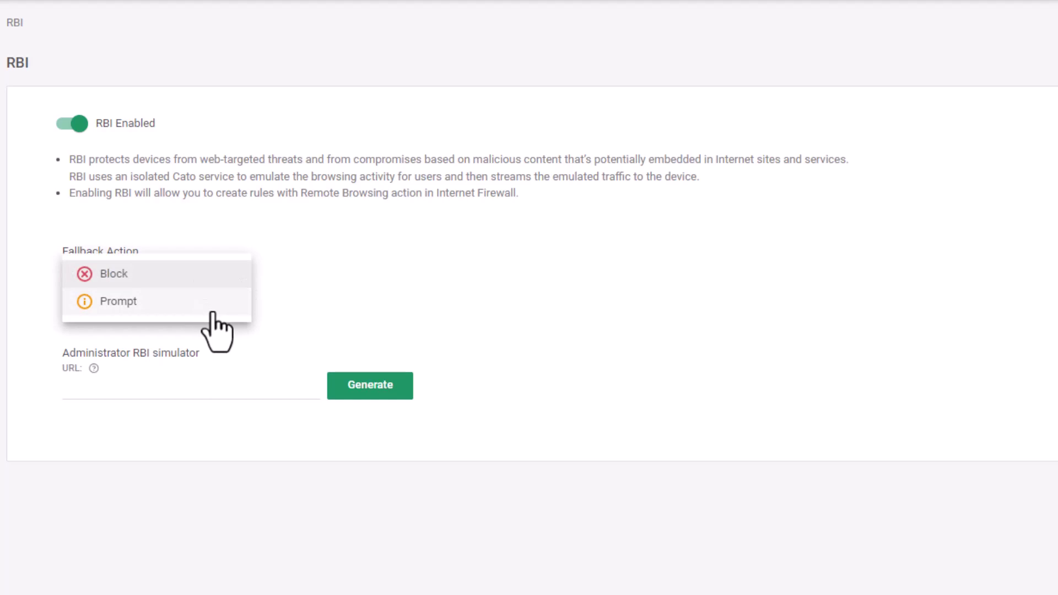
{"action": "left_click", "coordinate": [356, 256]}
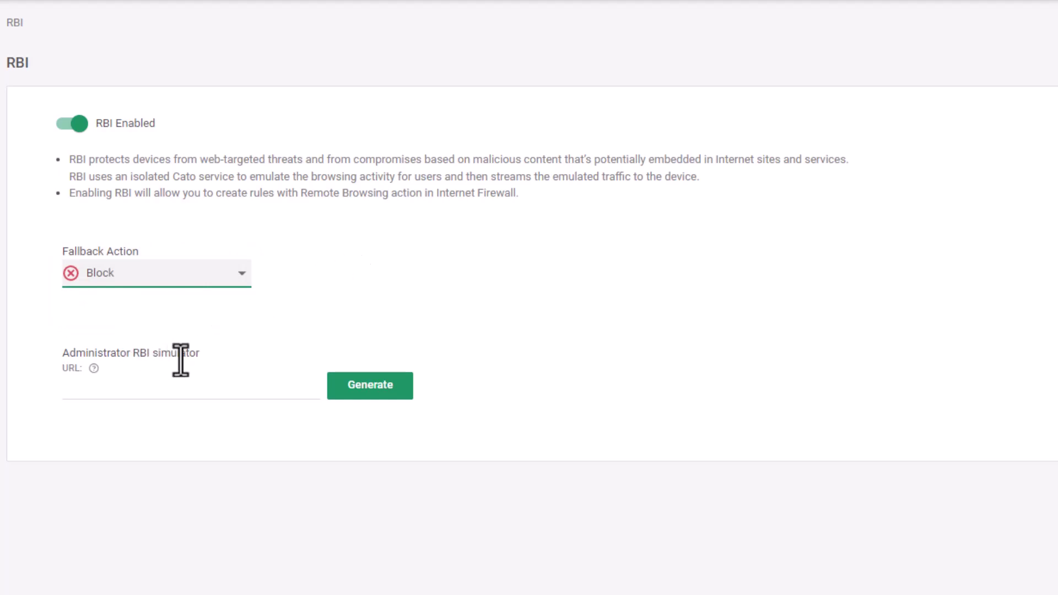
{"action": "left_click", "coordinate": [188, 389]}
{"action": "type", "text": "http"}
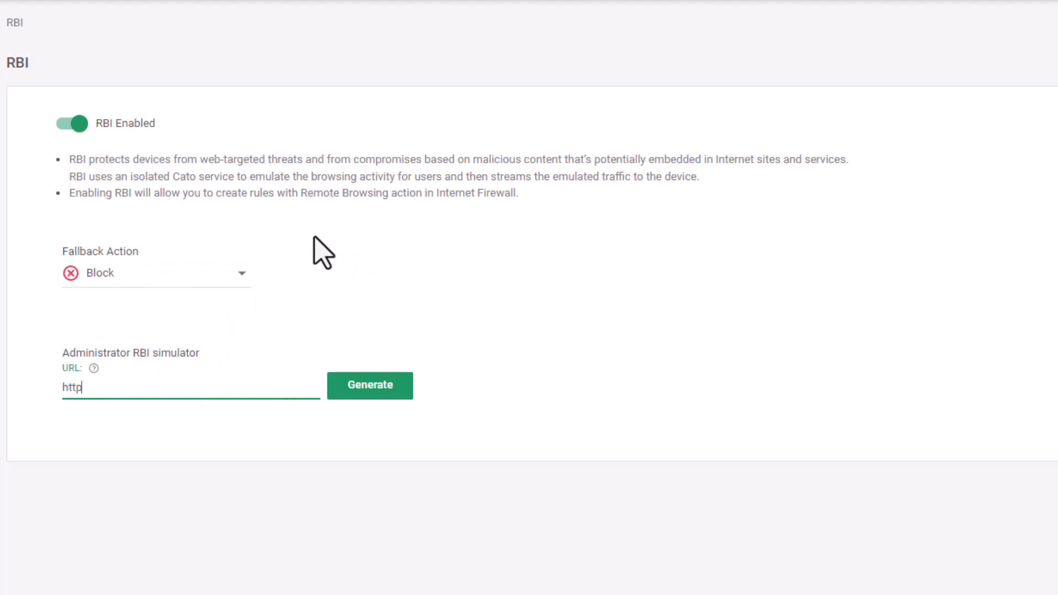
{"action": "type", "text": "s://www.youtube.com"}
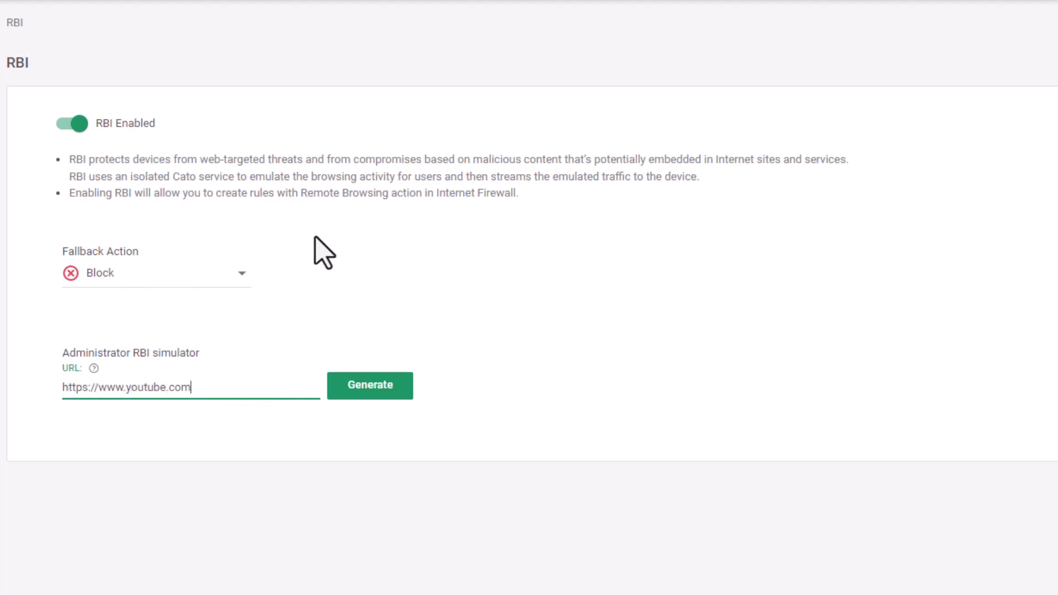
{"action": "left_click", "coordinate": [339, 389]}
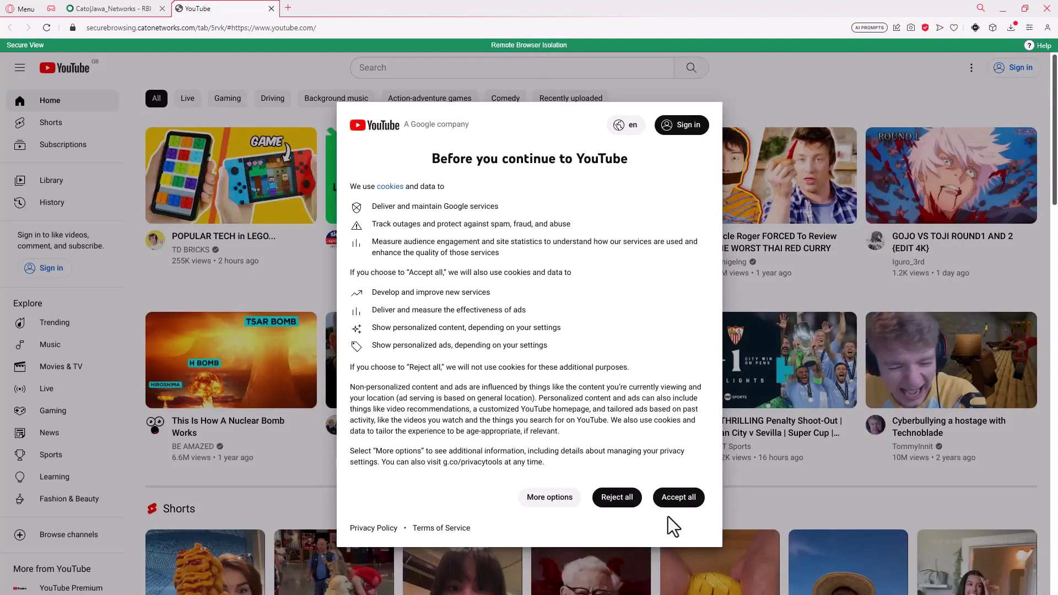
Accept YouTube's cookies and search for 'cato networks'
{"action": "left_click", "coordinate": [676, 501]}
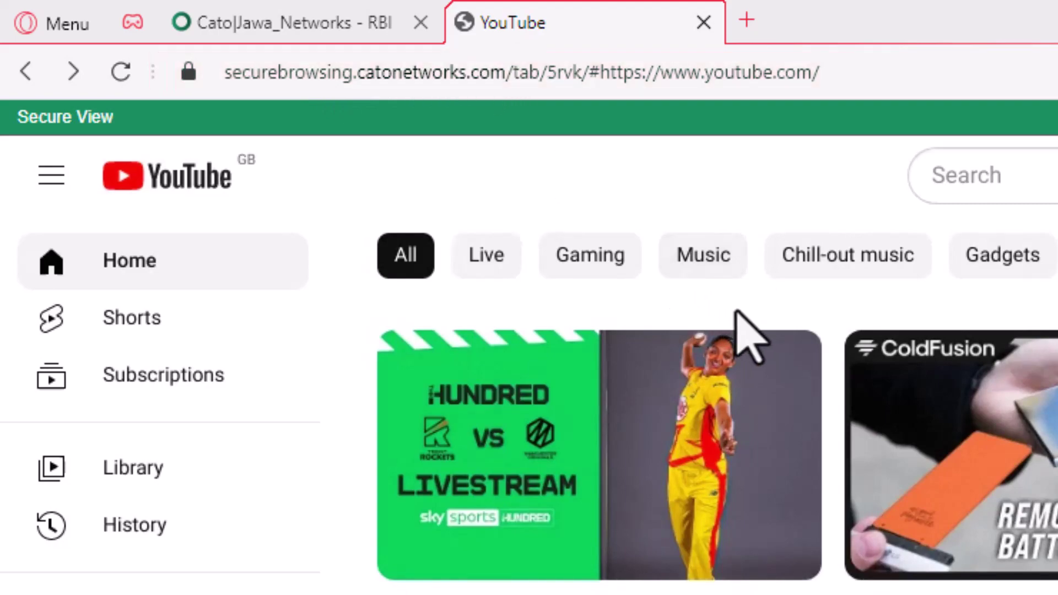
{"action": "mouse_move", "coordinate": [786, 369]}
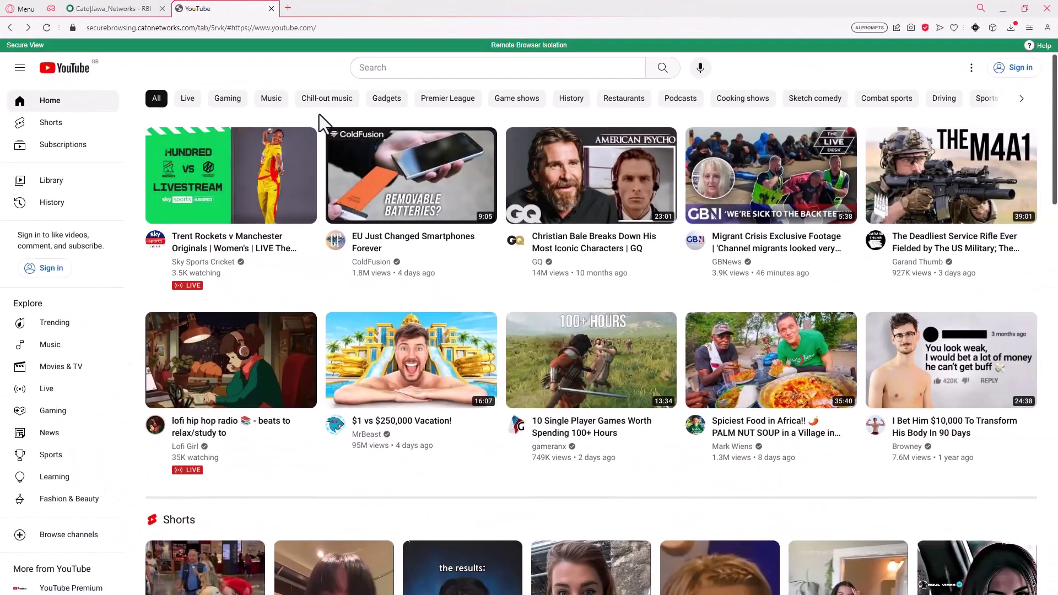
{"action": "left_click", "coordinate": [381, 68]}
{"action": "type", "text": "catonet"}
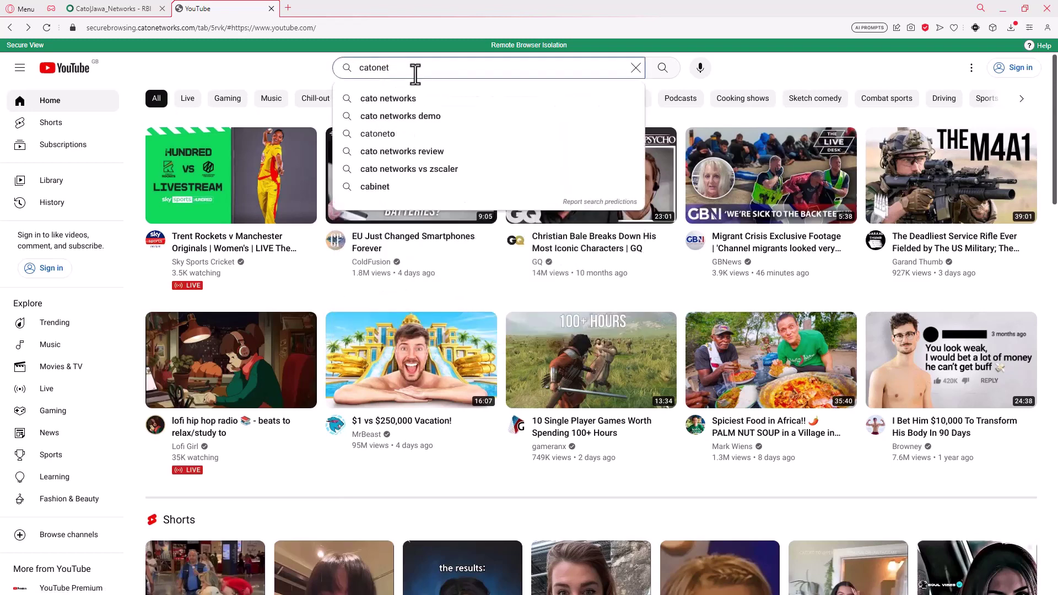
{"action": "left_click", "coordinate": [421, 97]}
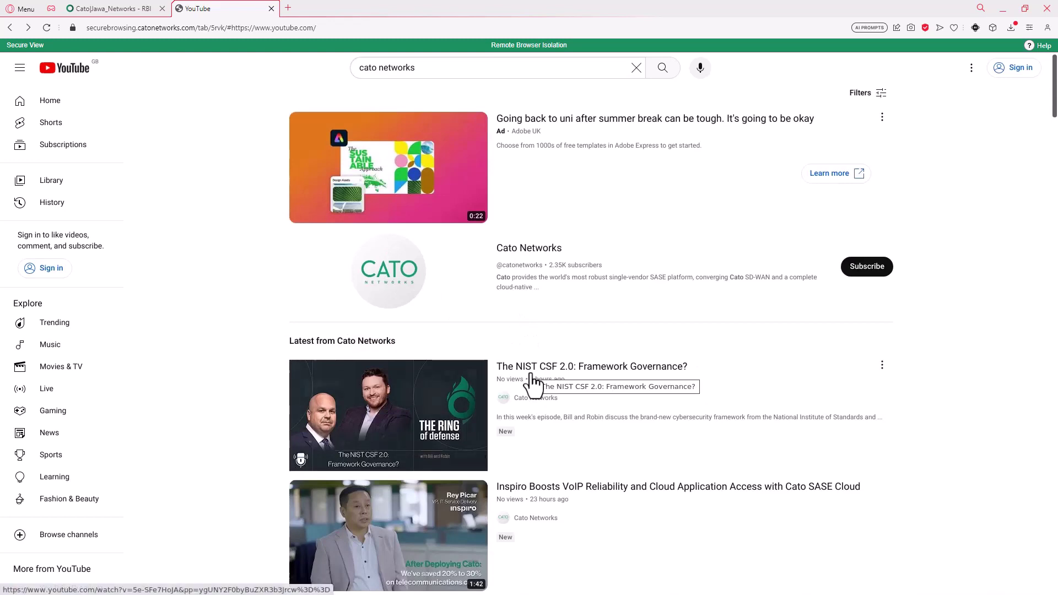
Play 'The NIST CSF 2.0: Framework Governance?' video from the results
{"action": "left_click", "coordinate": [532, 374]}
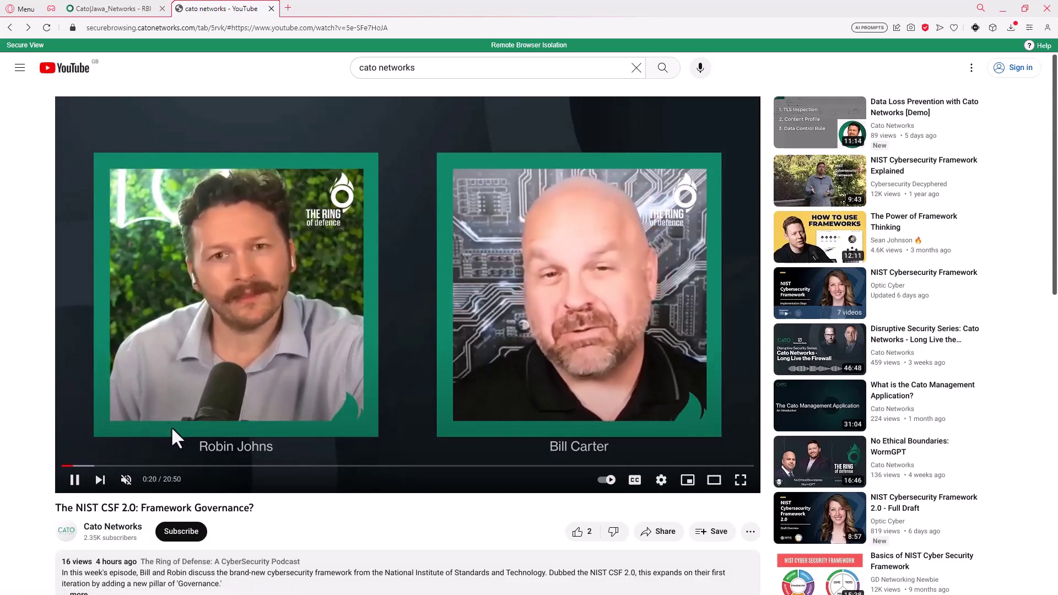
{"action": "left_click", "coordinate": [1029, 28]}
{"action": "left_click", "coordinate": [1030, 29]}
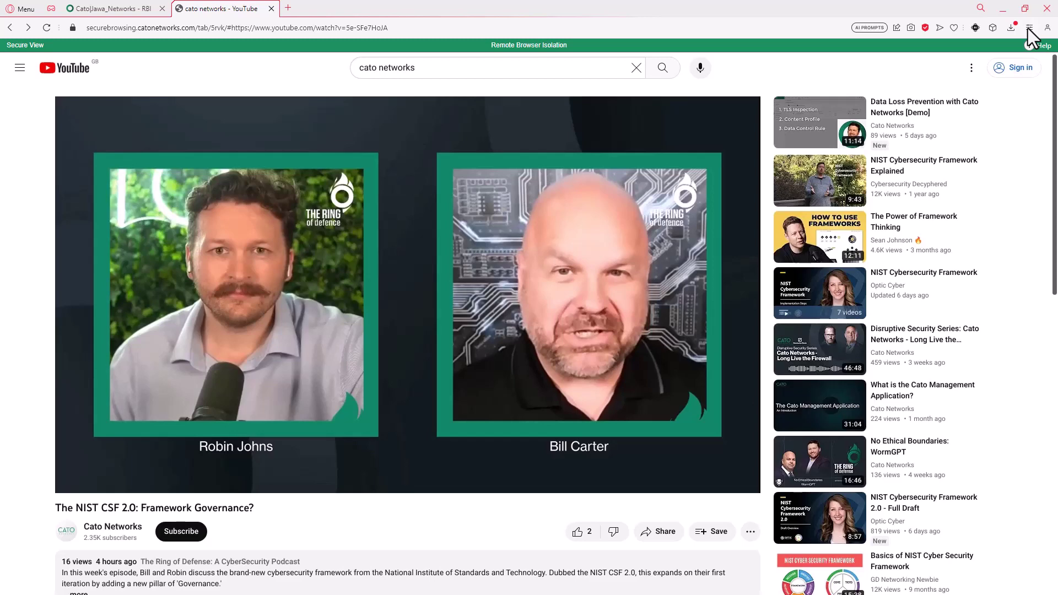
Close the isolated YouTube tab and return to the Internet Firewall rules list
{"action": "left_click", "coordinate": [271, 9]}
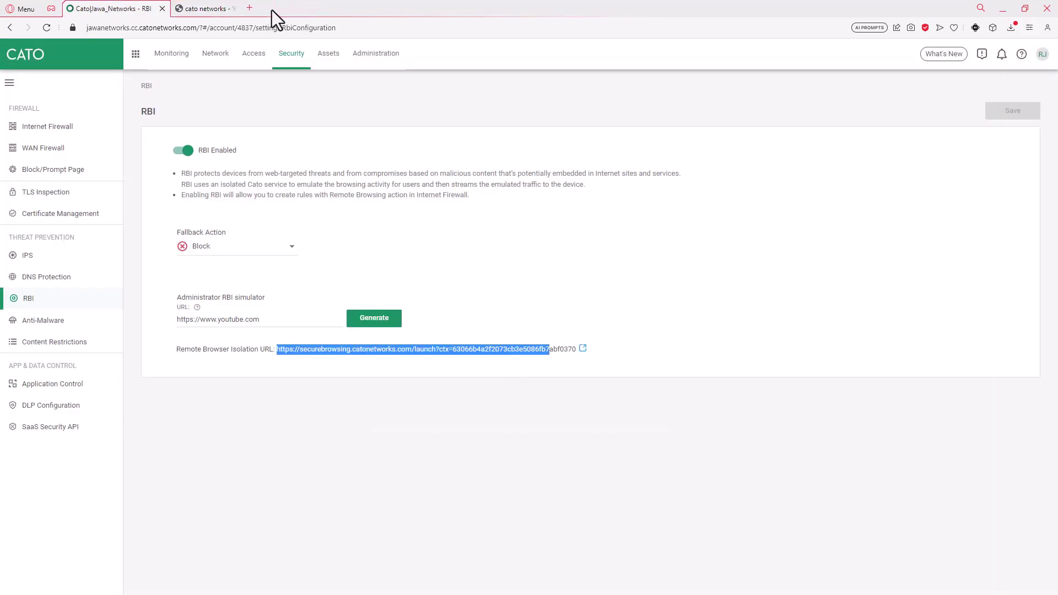
{"action": "left_click", "coordinate": [865, 289]}
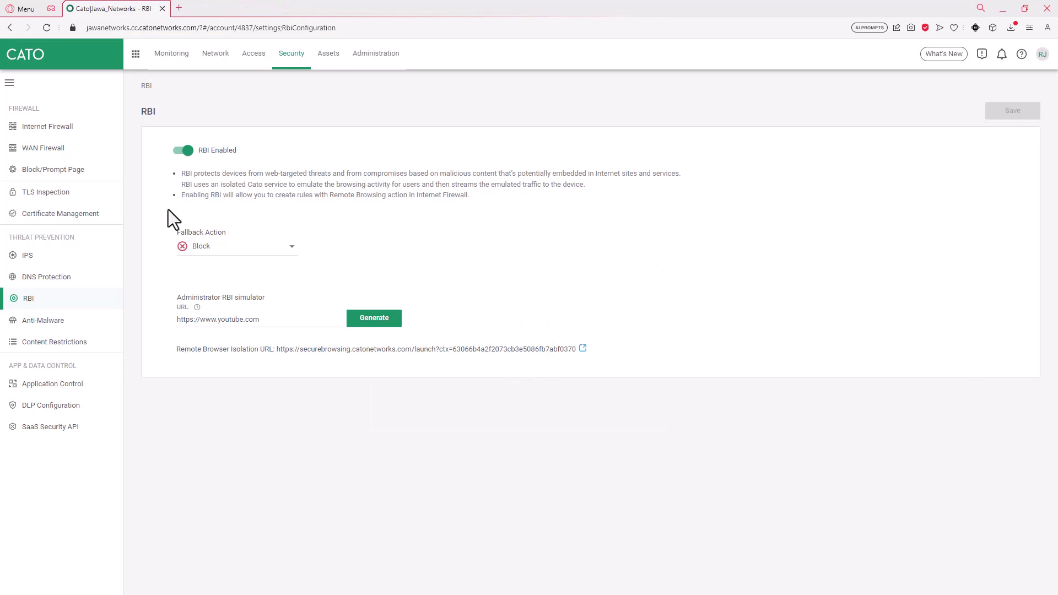
{"action": "left_click", "coordinate": [70, 128]}
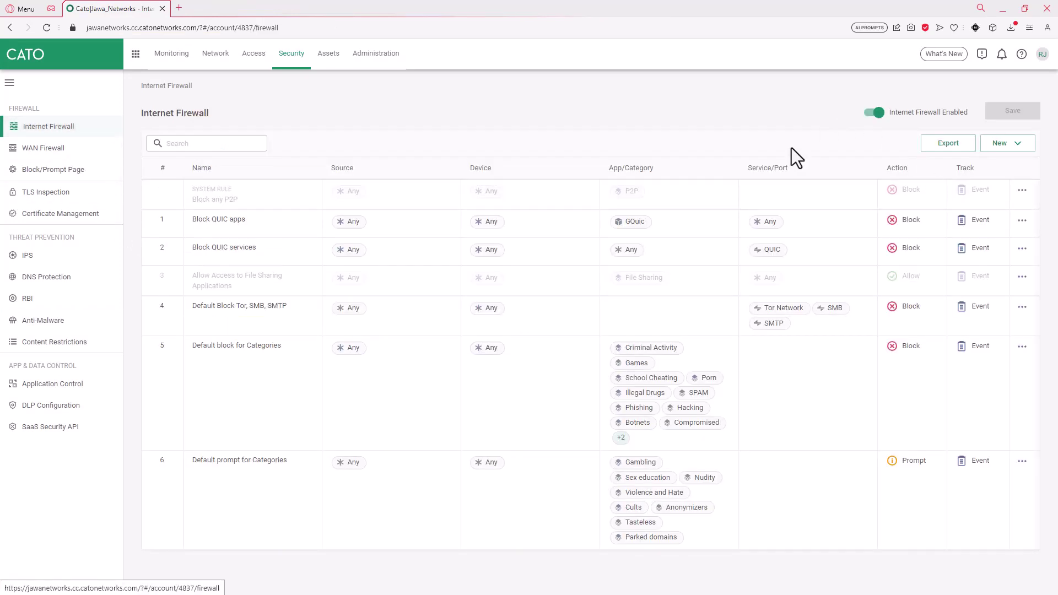
Create a new firewall rule named 'Block uncategorised websites', fixing the misspelling
{"action": "left_click", "coordinate": [1001, 146]}
{"action": "left_click", "coordinate": [974, 175]}
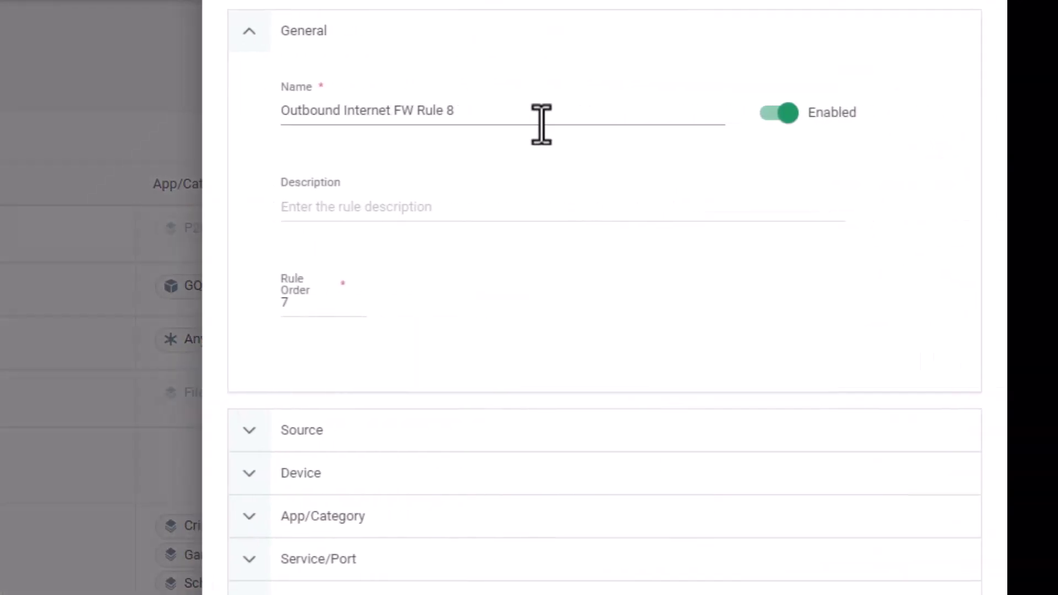
{"action": "left_click", "coordinate": [528, 113]}
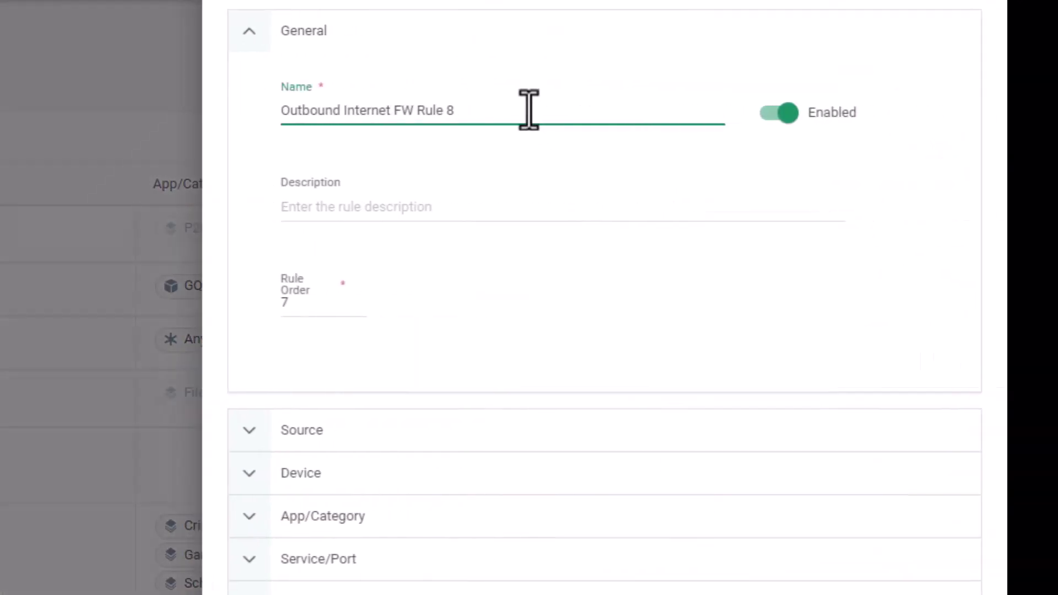
{"action": "key", "text": "ctrl+a"}
{"action": "type", "text": "Block uncategeorised websites"}
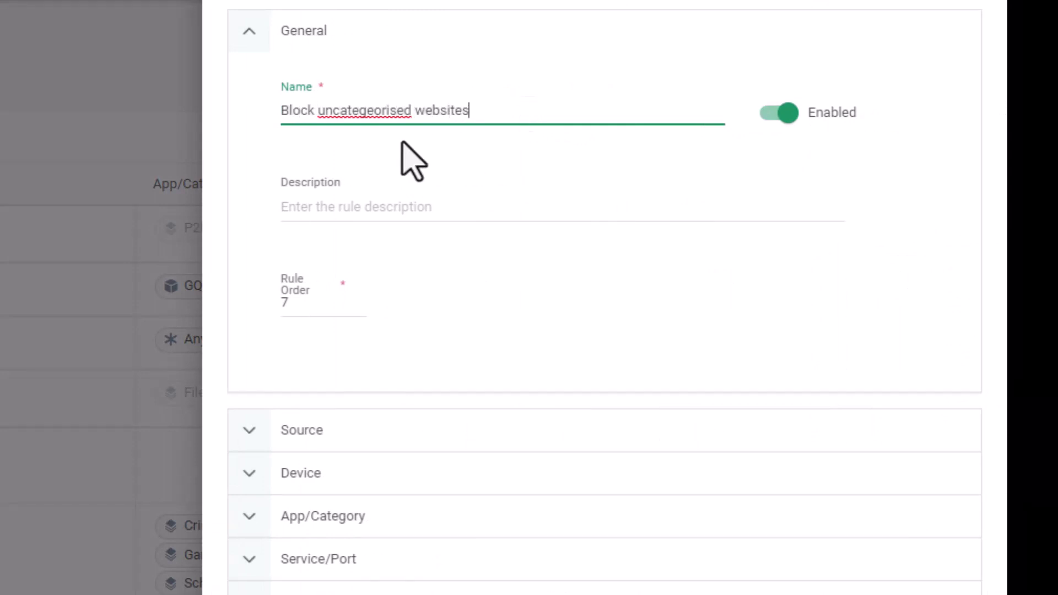
{"action": "right_click", "coordinate": [381, 113]}
{"action": "left_click", "coordinate": [430, 157]}
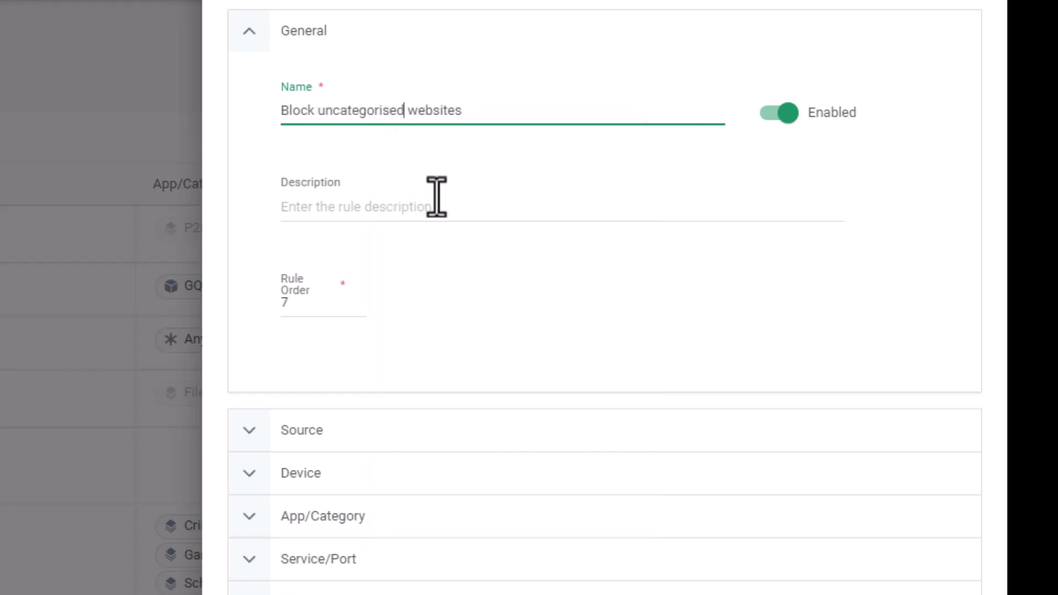
Change the rule's Rule Order value to 2
{"action": "left_click", "coordinate": [330, 304]}
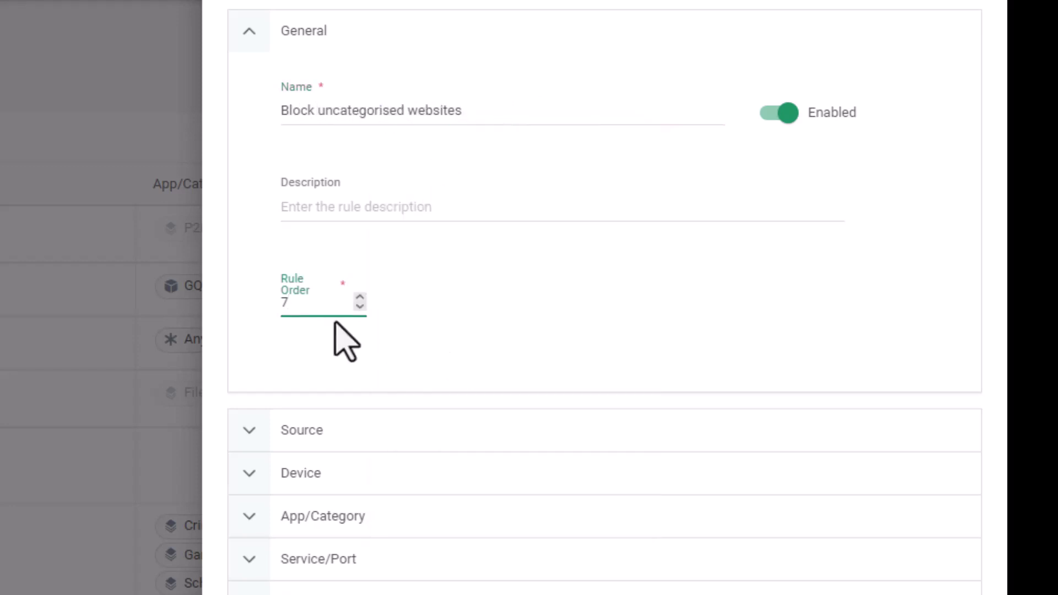
{"action": "key", "text": "BackSpace"}
{"action": "type", "text": "2"}
Expand Source and browse its source types without choosing, then expand Device, leaving both Any
{"action": "left_click", "coordinate": [405, 436]}
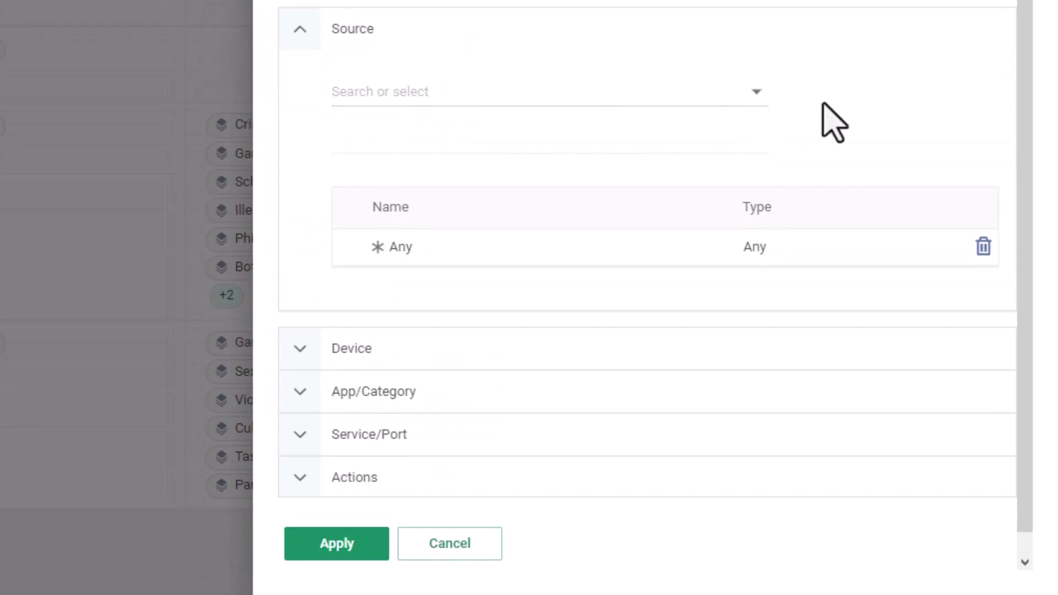
{"action": "scroll", "coordinate": [832, 121], "scroll_direction": "down", "scroll_amount": 1}
{"action": "left_click", "coordinate": [737, 73]}
{"action": "left_click", "coordinate": [757, 68]}
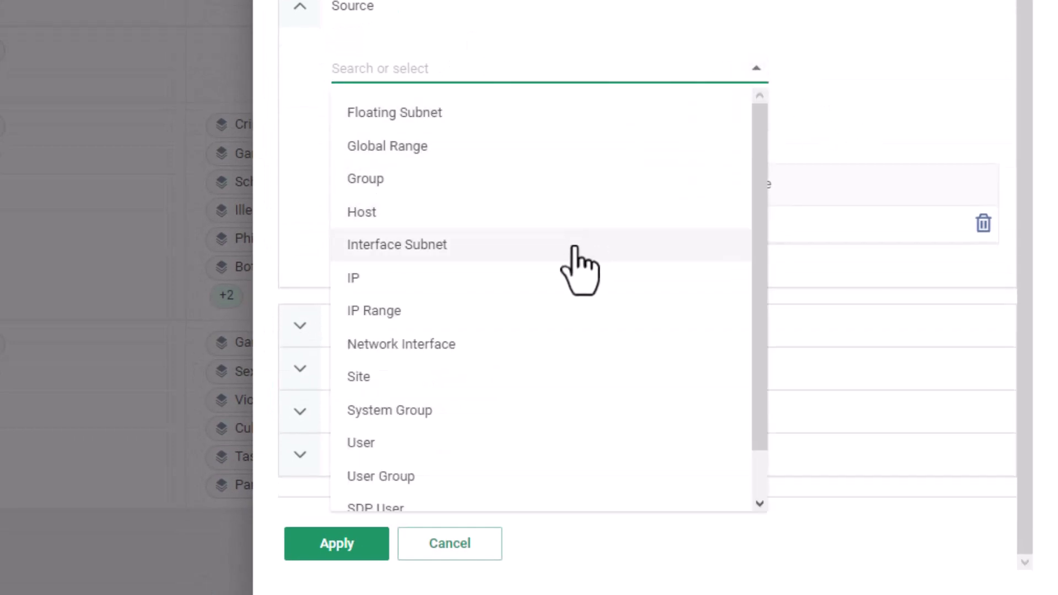
{"action": "scroll", "coordinate": [573, 247], "scroll_direction": "down", "scroll_amount": 2}
{"action": "left_click", "coordinate": [910, 156]}
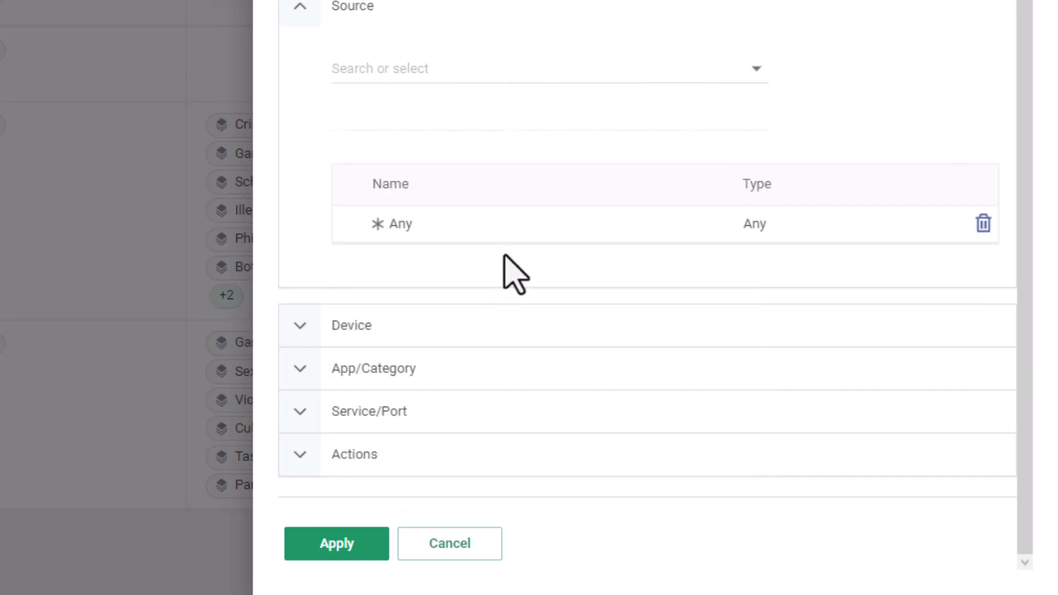
{"action": "left_click", "coordinate": [421, 325]}
{"action": "scroll", "coordinate": [551, 279], "scroll_direction": "down", "scroll_amount": 10}
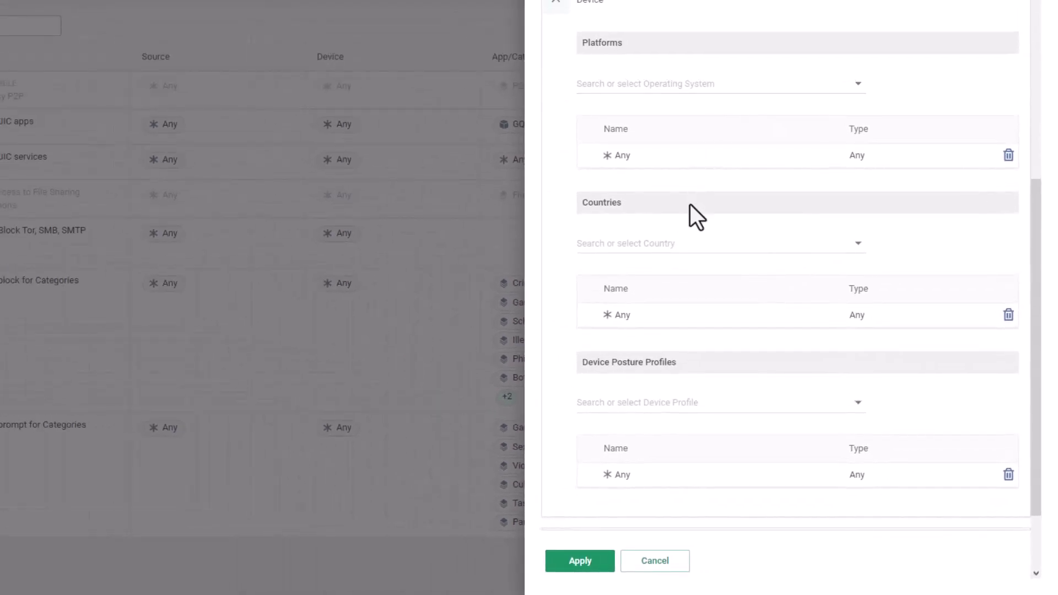
{"action": "scroll", "coordinate": [688, 236], "scroll_direction": "down", "scroll_amount": 2}
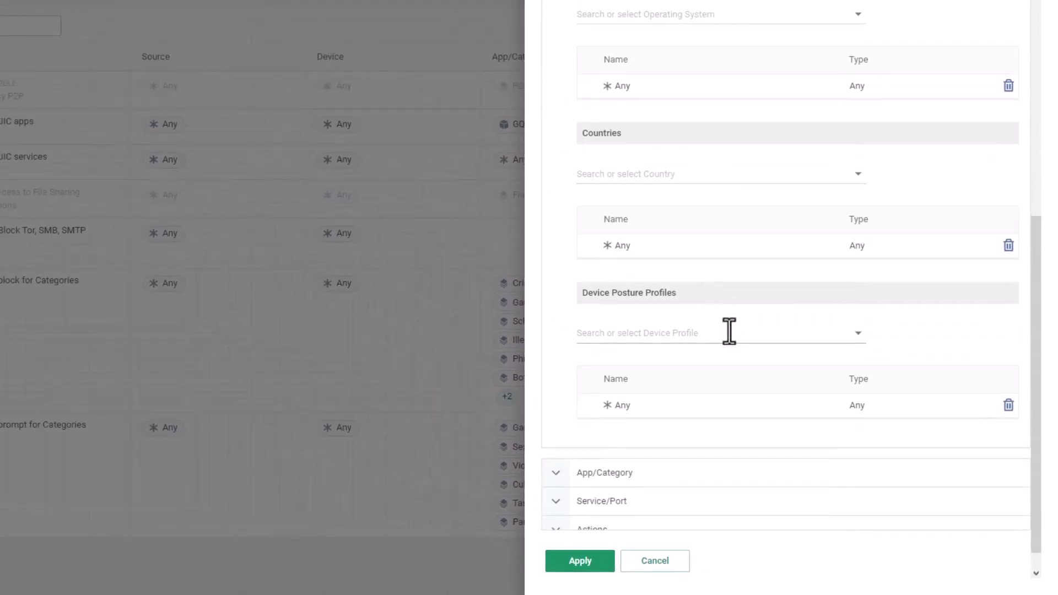
{"action": "scroll", "coordinate": [722, 366], "scroll_direction": "up", "scroll_amount": 13}
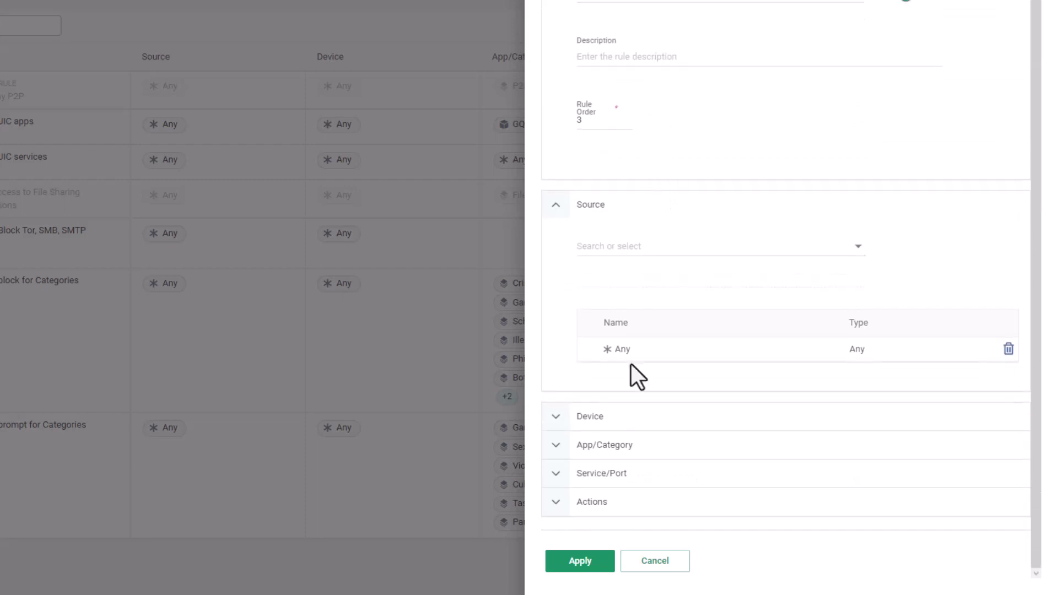
Add the Uncategorized and Undefined application categories to the rule's App/Category match
{"action": "left_click", "coordinate": [623, 445]}
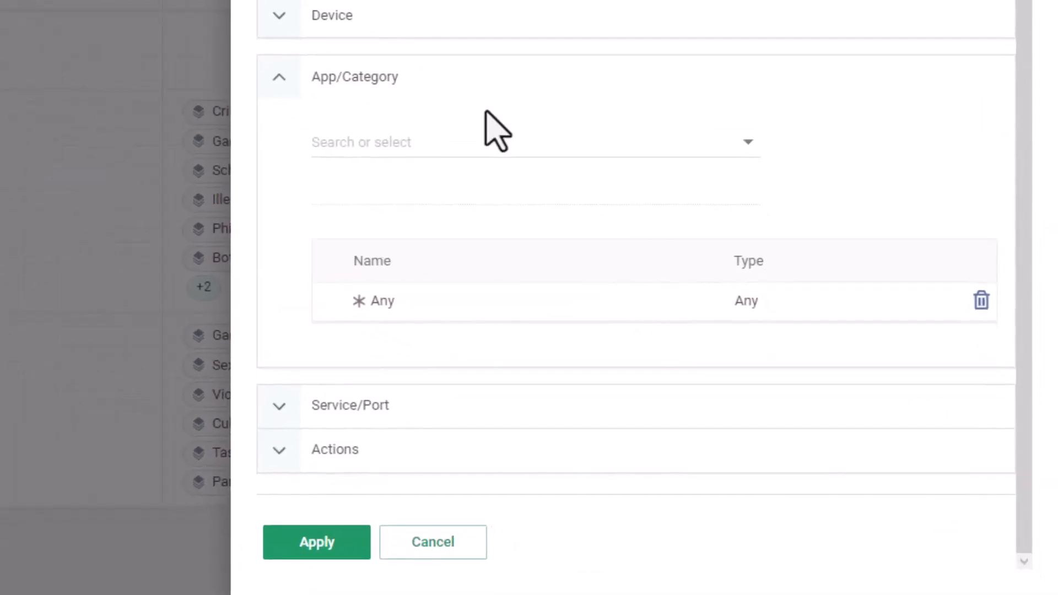
{"action": "left_click", "coordinate": [519, 148]}
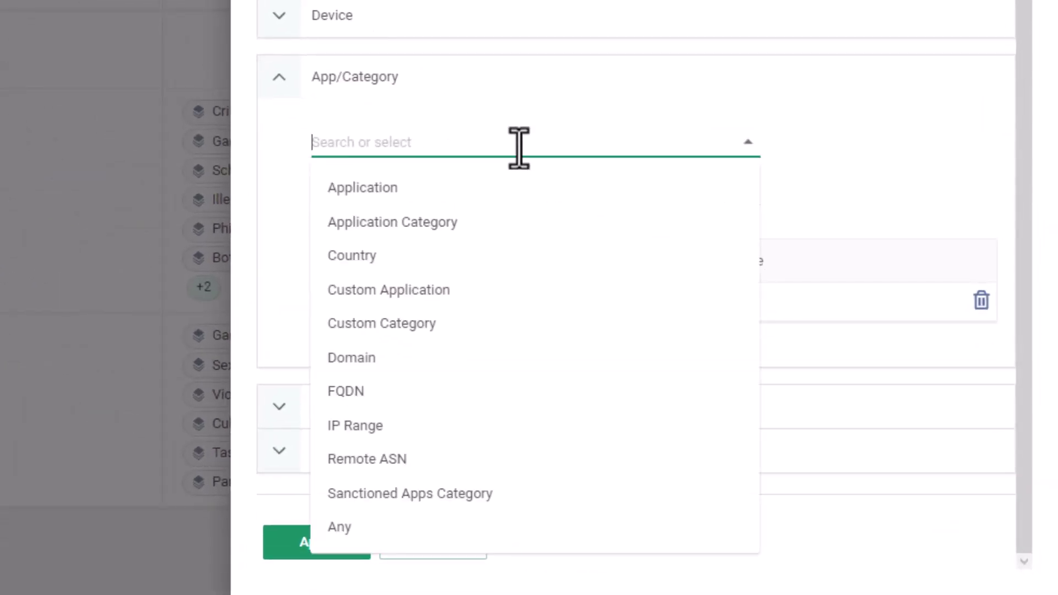
{"action": "left_click", "coordinate": [503, 223]}
{"action": "left_click", "coordinate": [463, 188]}
{"action": "type", "text": "uncat"}
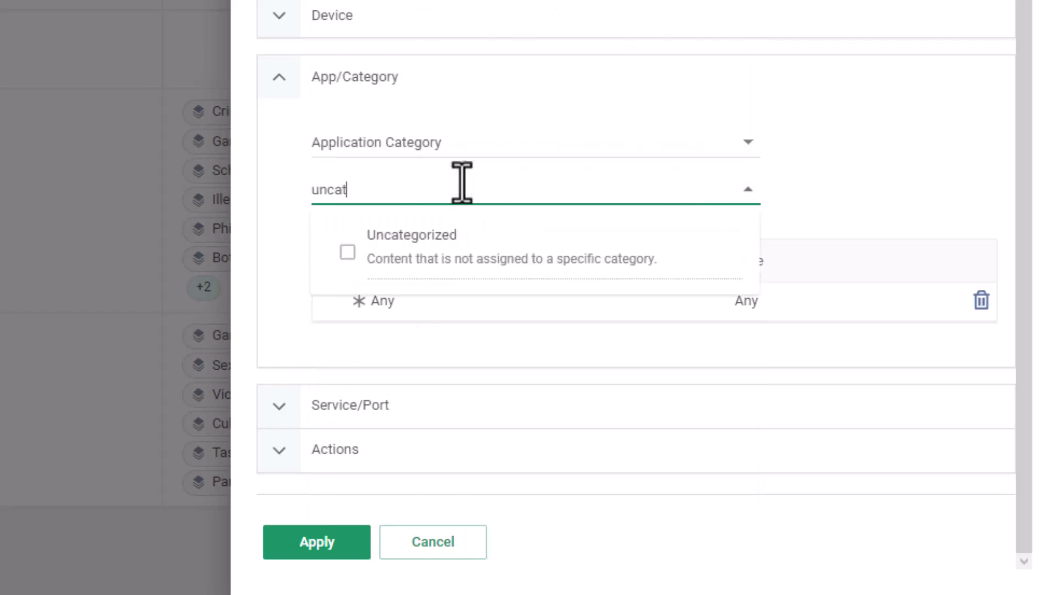
{"action": "left_click", "coordinate": [482, 234]}
{"action": "type", "text": "undefiun"}
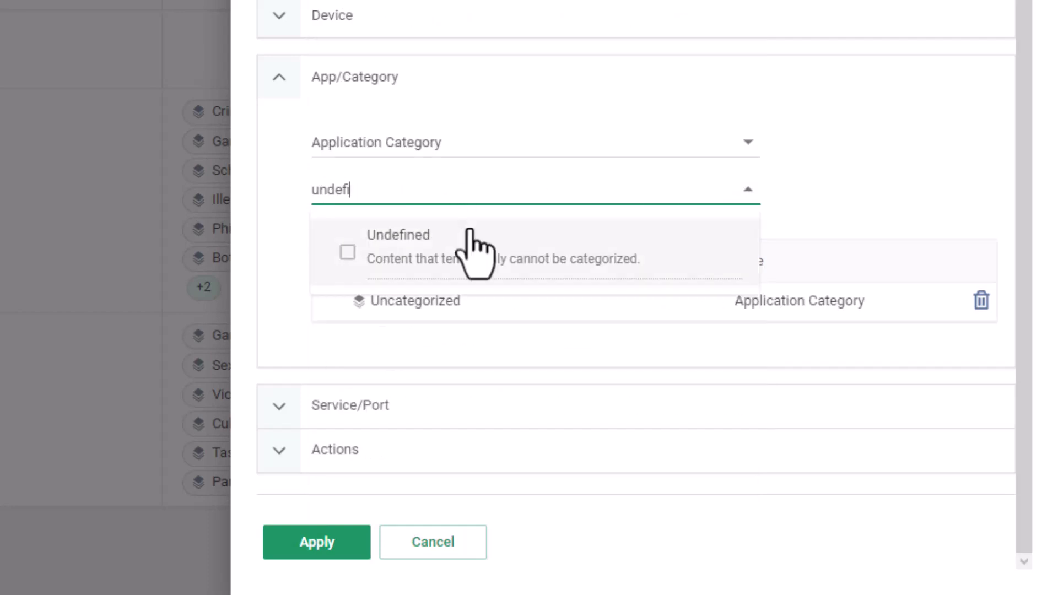
{"action": "left_click", "coordinate": [482, 267]}
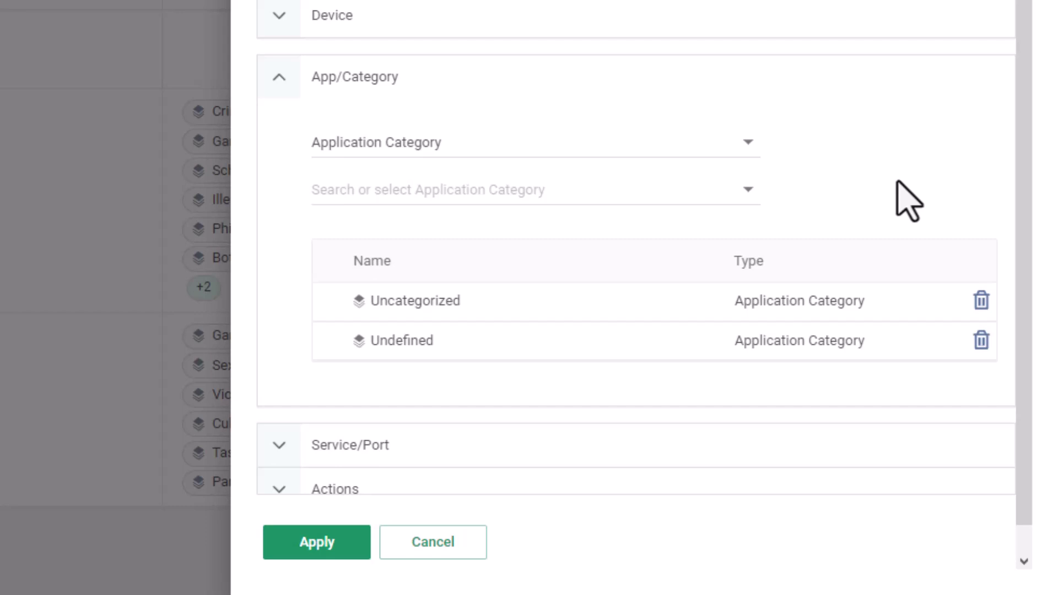
{"action": "scroll", "coordinate": [565, 104], "scroll_direction": "down", "scroll_amount": 1}
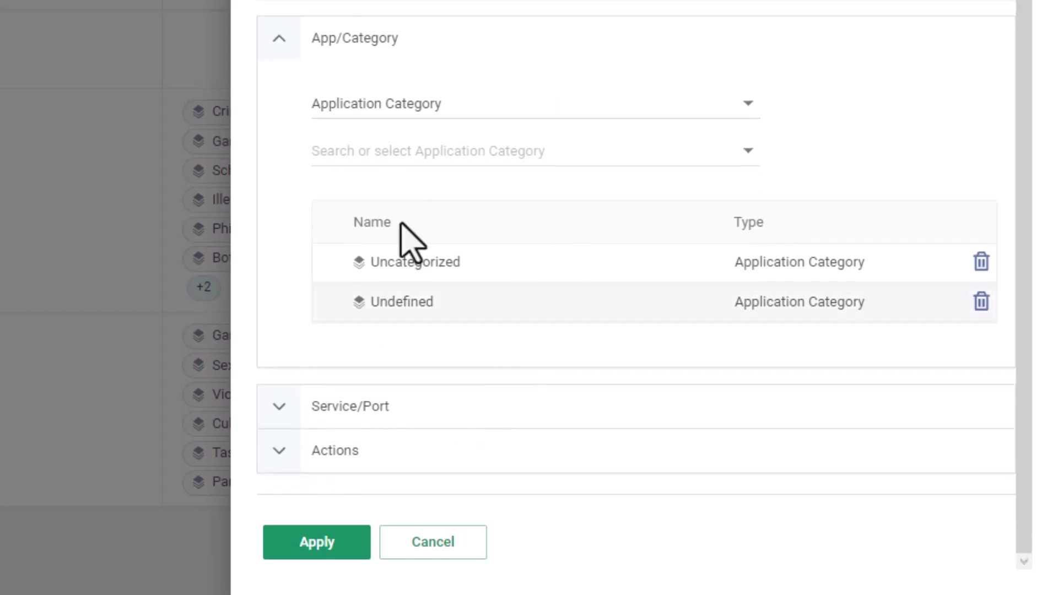
Change the rule's action from Block to Remote Browsing (RBI), track Events, and apply it
{"action": "left_click", "coordinate": [385, 416]}
{"action": "scroll", "coordinate": [446, 319], "scroll_direction": "down", "scroll_amount": 5}
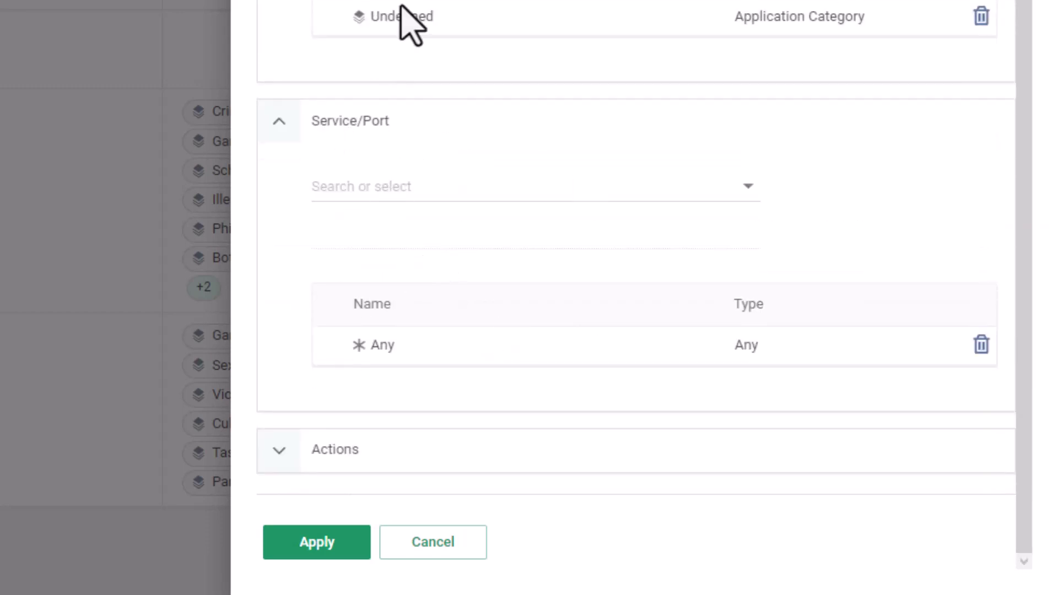
{"action": "left_click", "coordinate": [483, 457]}
{"action": "scroll", "coordinate": [585, 211], "scroll_direction": "down", "scroll_amount": 5}
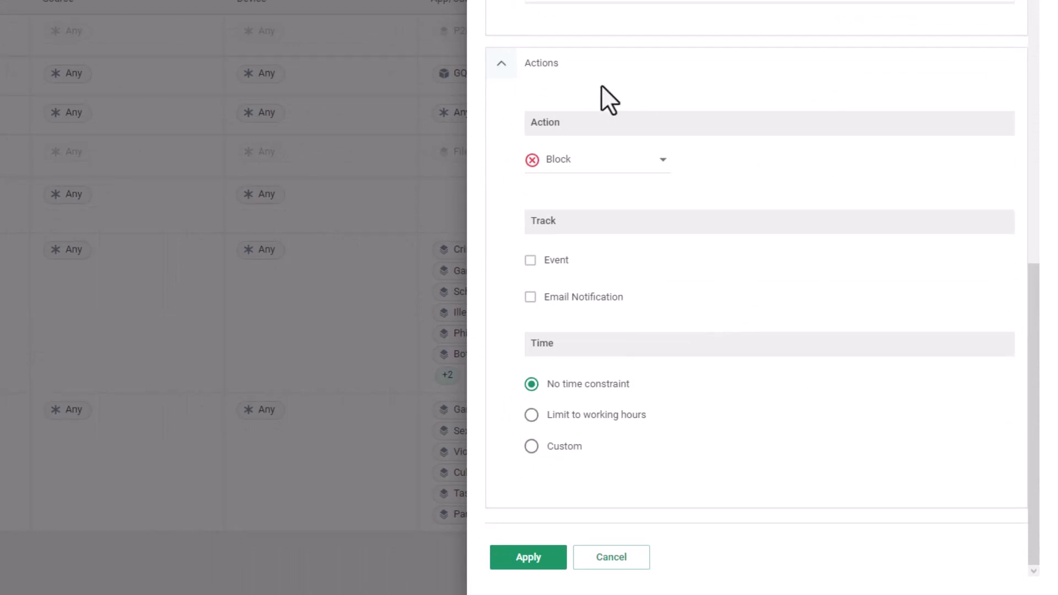
{"action": "left_click", "coordinate": [607, 163]}
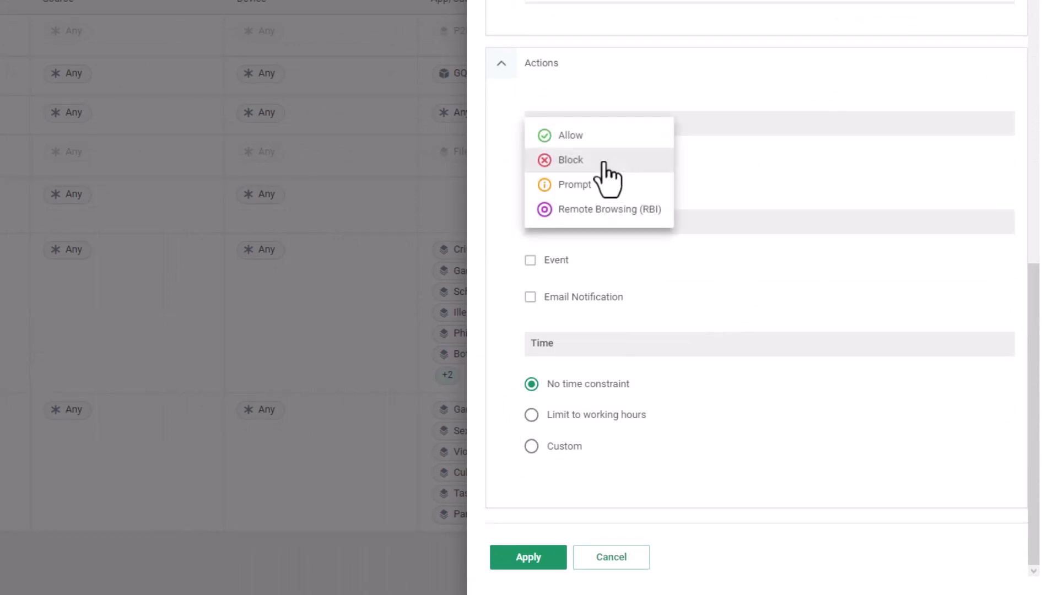
{"action": "left_click", "coordinate": [645, 220]}
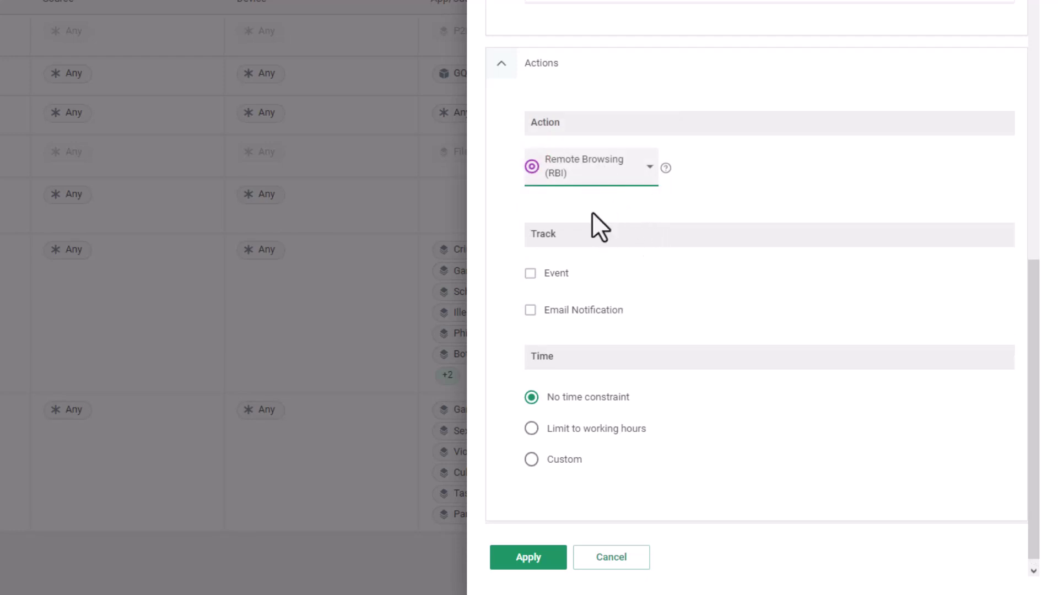
{"action": "left_click", "coordinate": [533, 277]}
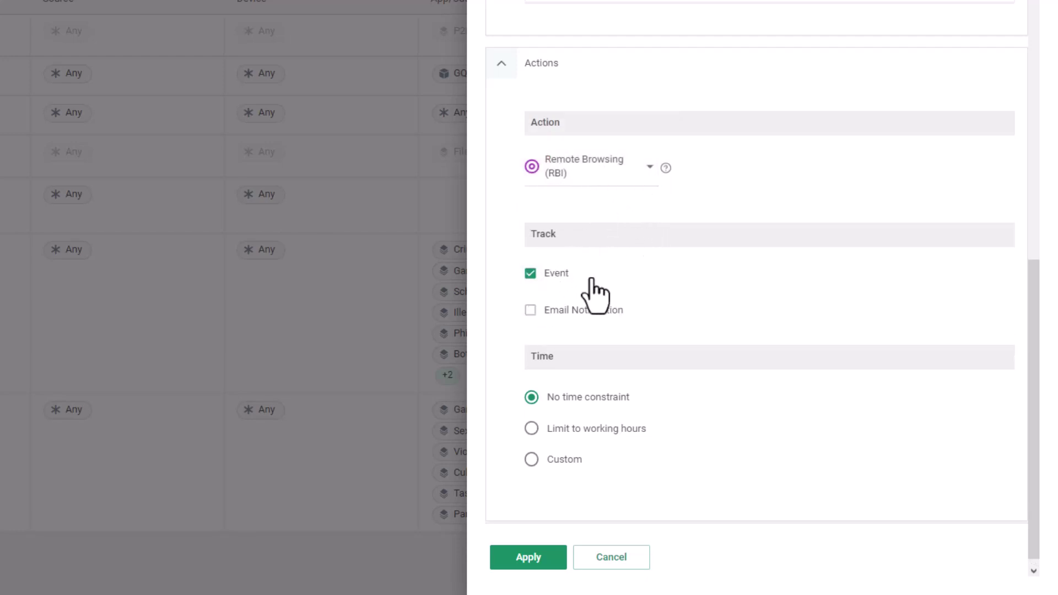
{"action": "left_click", "coordinate": [552, 565]}
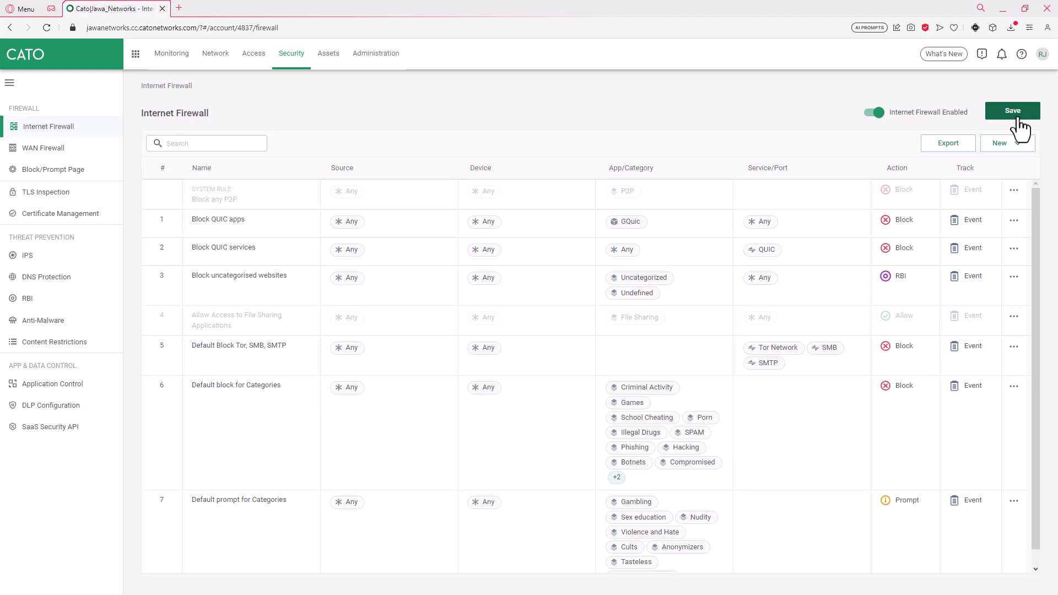
Save the Internet Firewall policy changes
{"action": "left_click", "coordinate": [1018, 119]}
Load rbicheck.com in a new Opera tab and bring the Cato client window into view
{"action": "left_click", "coordinate": [179, 9]}
{"action": "type", "text": "rbicheck.com"}
{"action": "key", "text": "Return"}
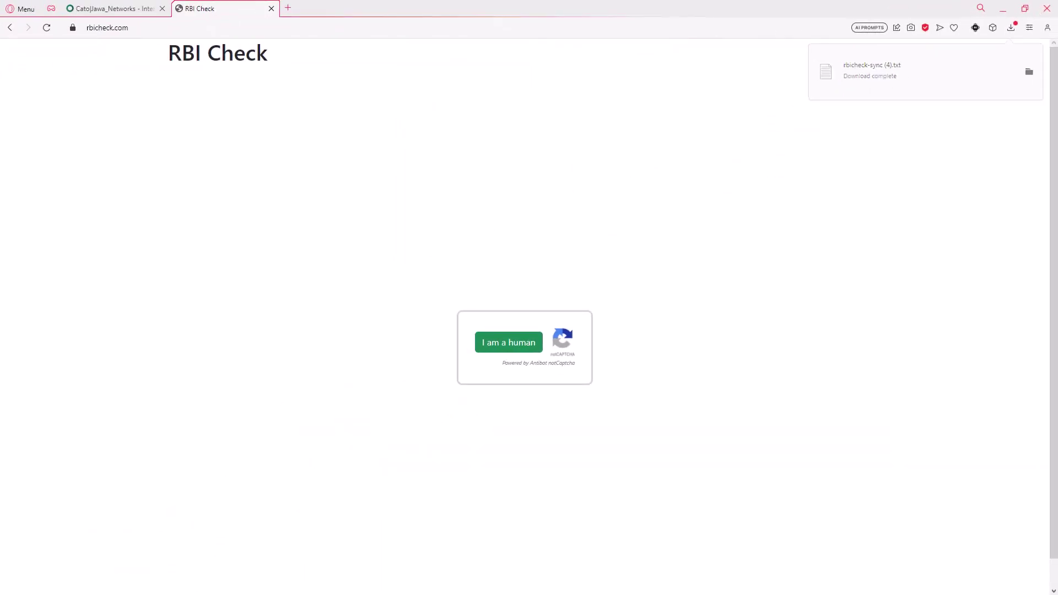
{"action": "left_click_drag", "start_coordinate": [1055, 187], "coordinate": [643, 90]}
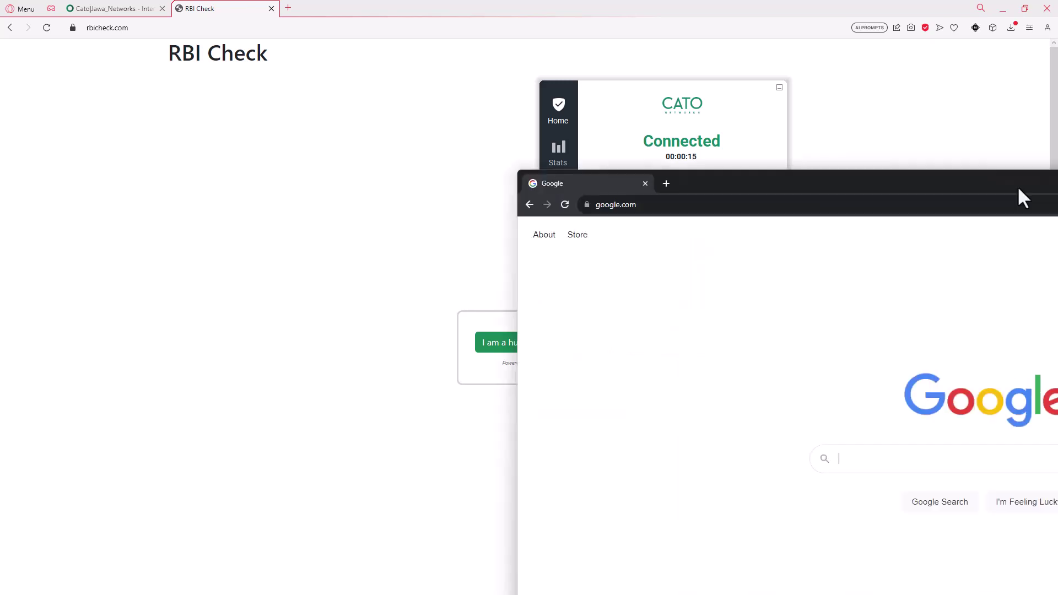
Load rbicheck.com in the incognito Chrome window and complete its 'I am a human' check
{"action": "left_click_drag", "start_coordinate": [975, 187], "coordinate": [523, 32]}
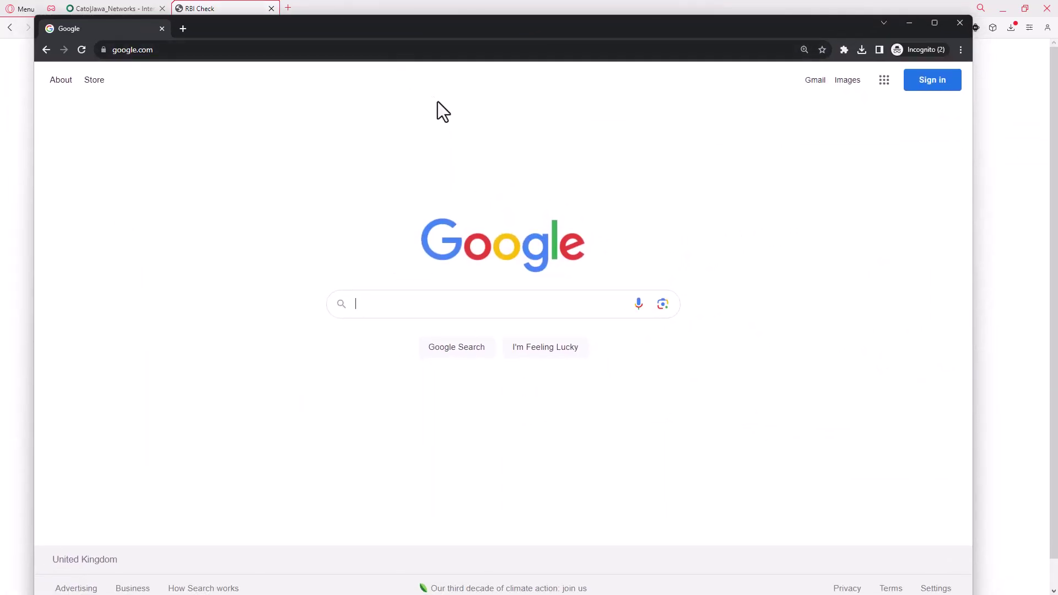
{"action": "left_click", "coordinate": [426, 50]}
{"action": "type", "text": "rbicheck.com"}
{"action": "key", "text": "Return"}
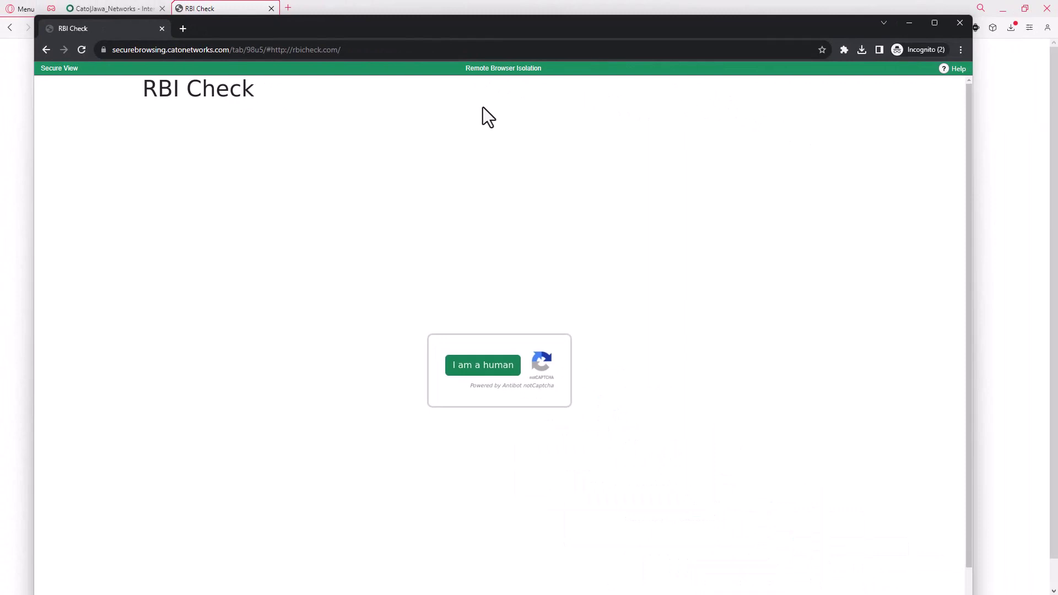
{"action": "left_click", "coordinate": [498, 374]}
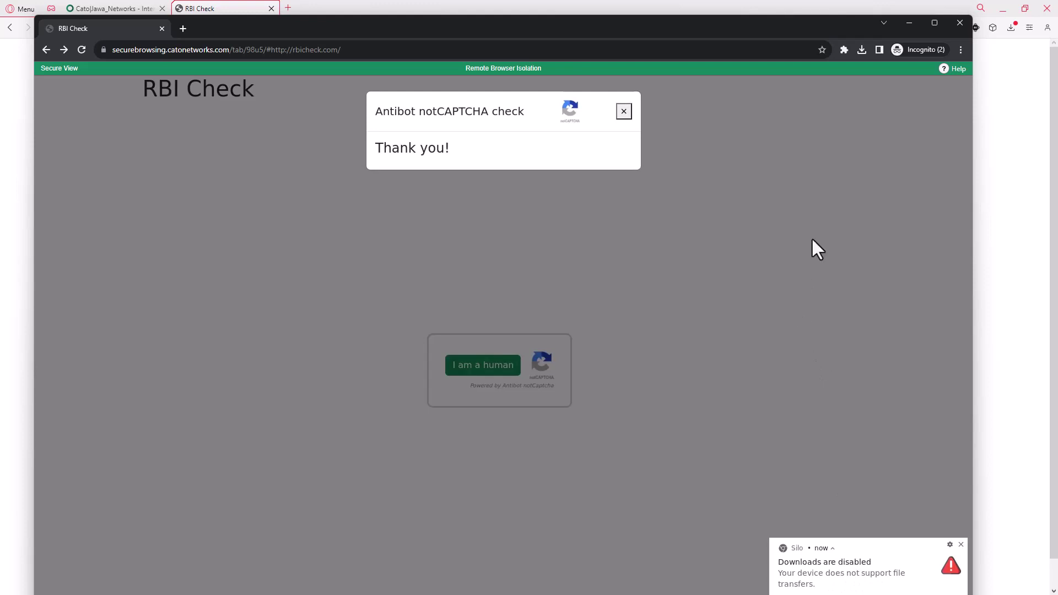
Inspect the page's rdpcanvas element in Developer tools, then dismiss the Thank you popup
{"action": "left_click", "coordinate": [961, 50]}
{"action": "mouse_move", "coordinate": [827, 210]}
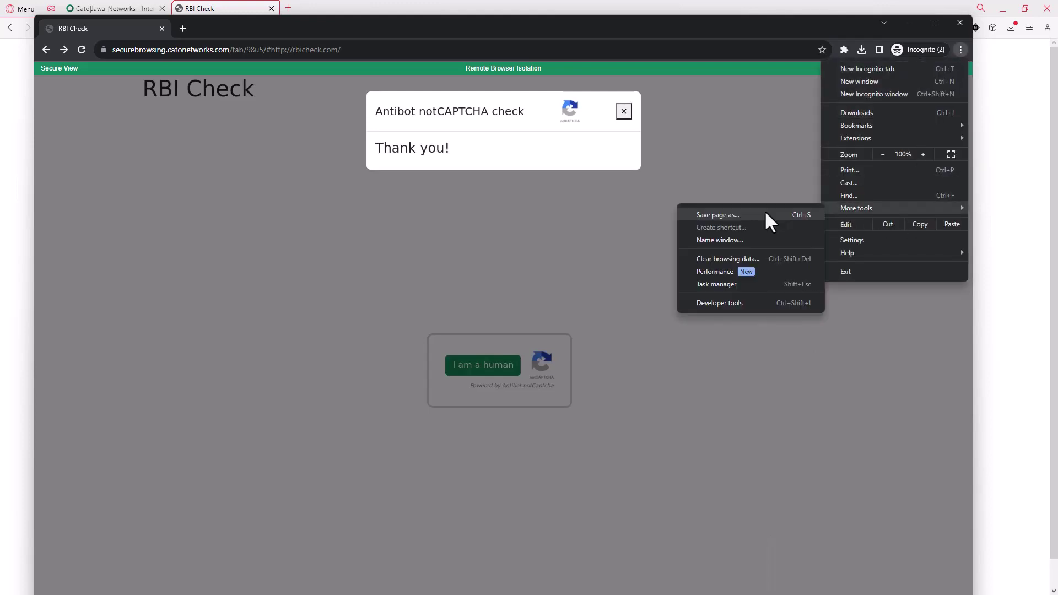
{"action": "left_click", "coordinate": [754, 304]}
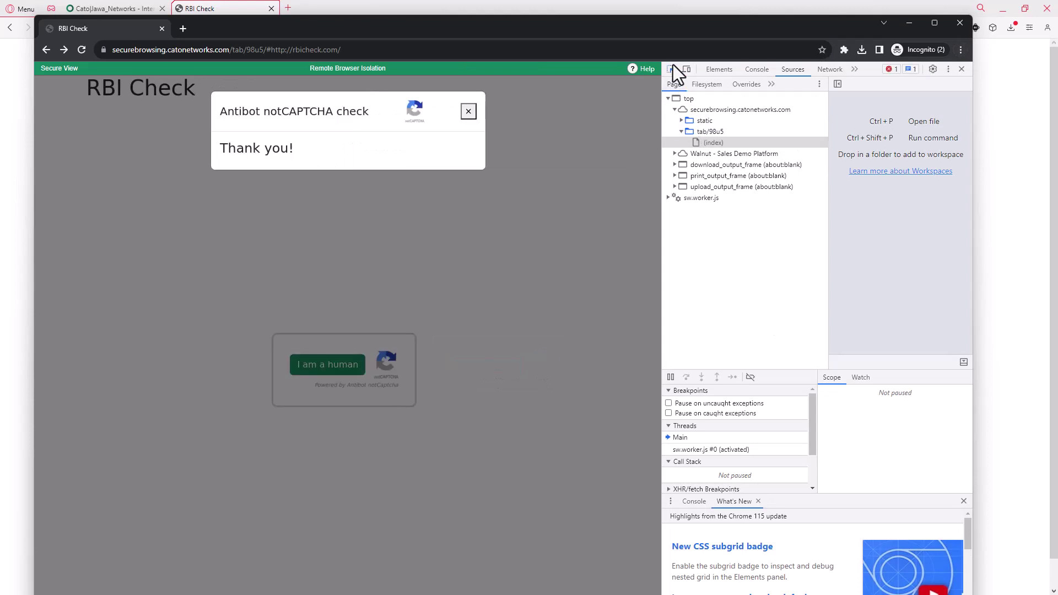
{"action": "left_click", "coordinate": [671, 69]}
{"action": "left_click", "coordinate": [577, 222]}
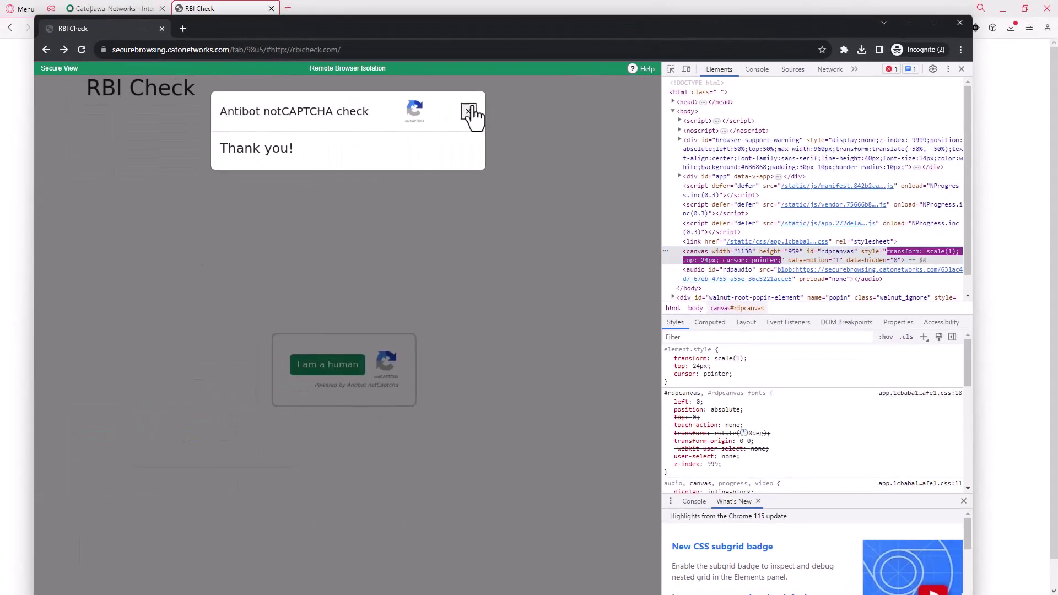
{"action": "left_click", "coordinate": [470, 108]}
Close the Developer tools panel
{"action": "left_click", "coordinate": [962, 69]}
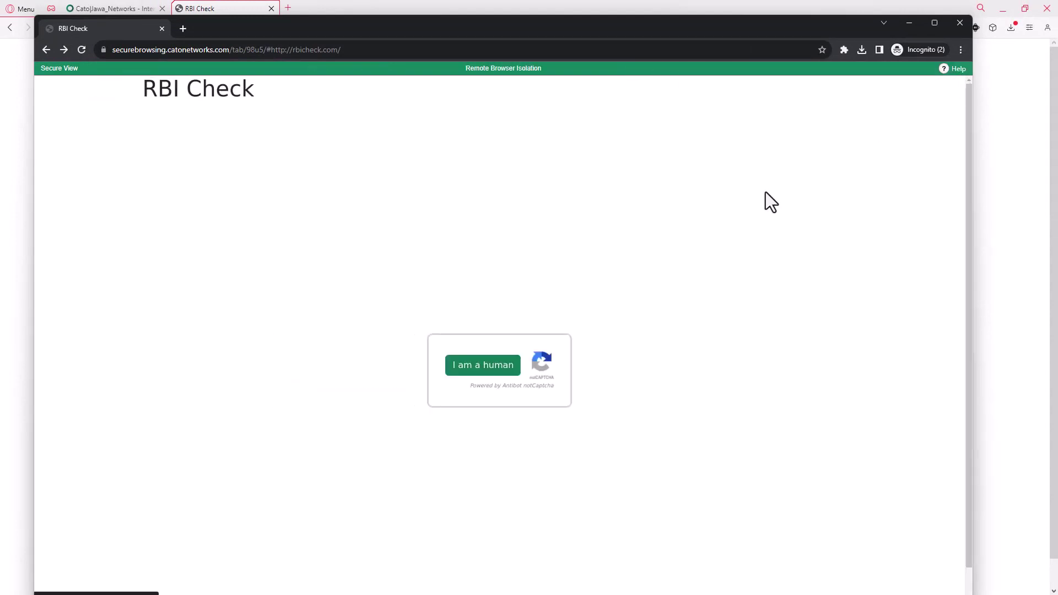